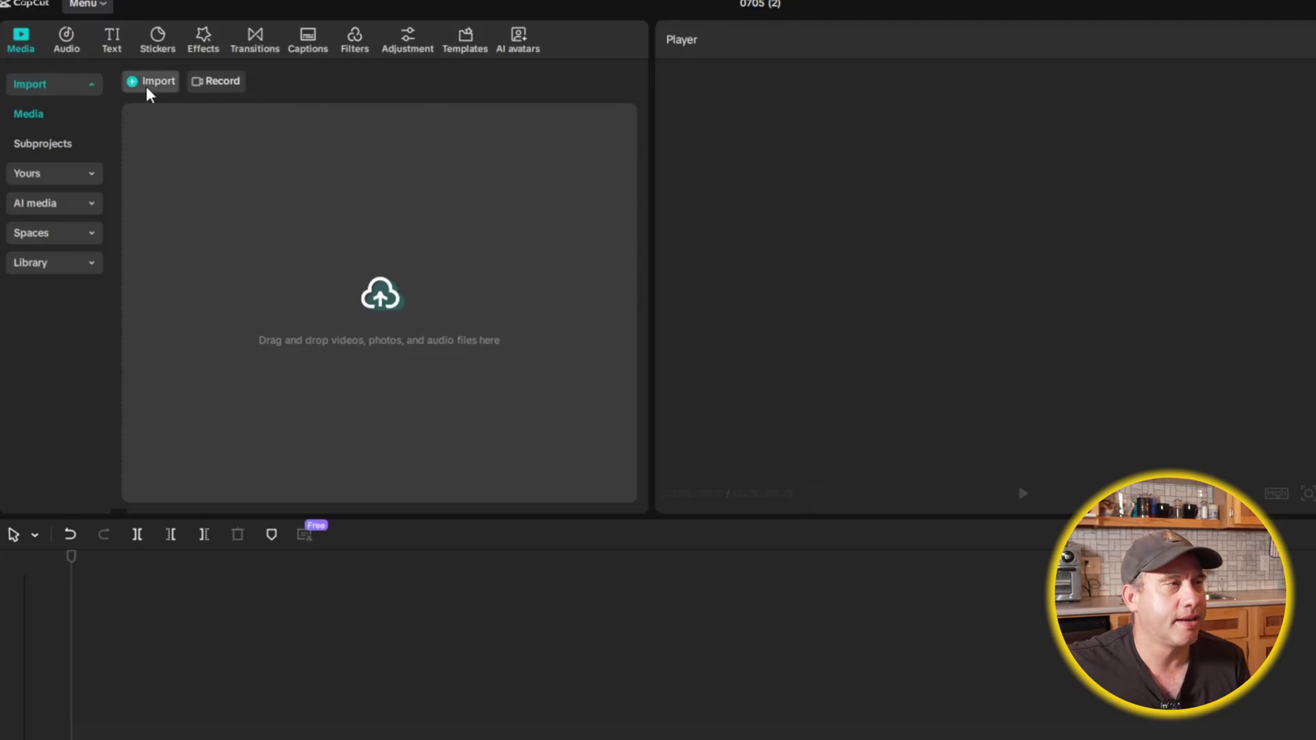
{"action": "left_click", "coordinate": [150, 89]}
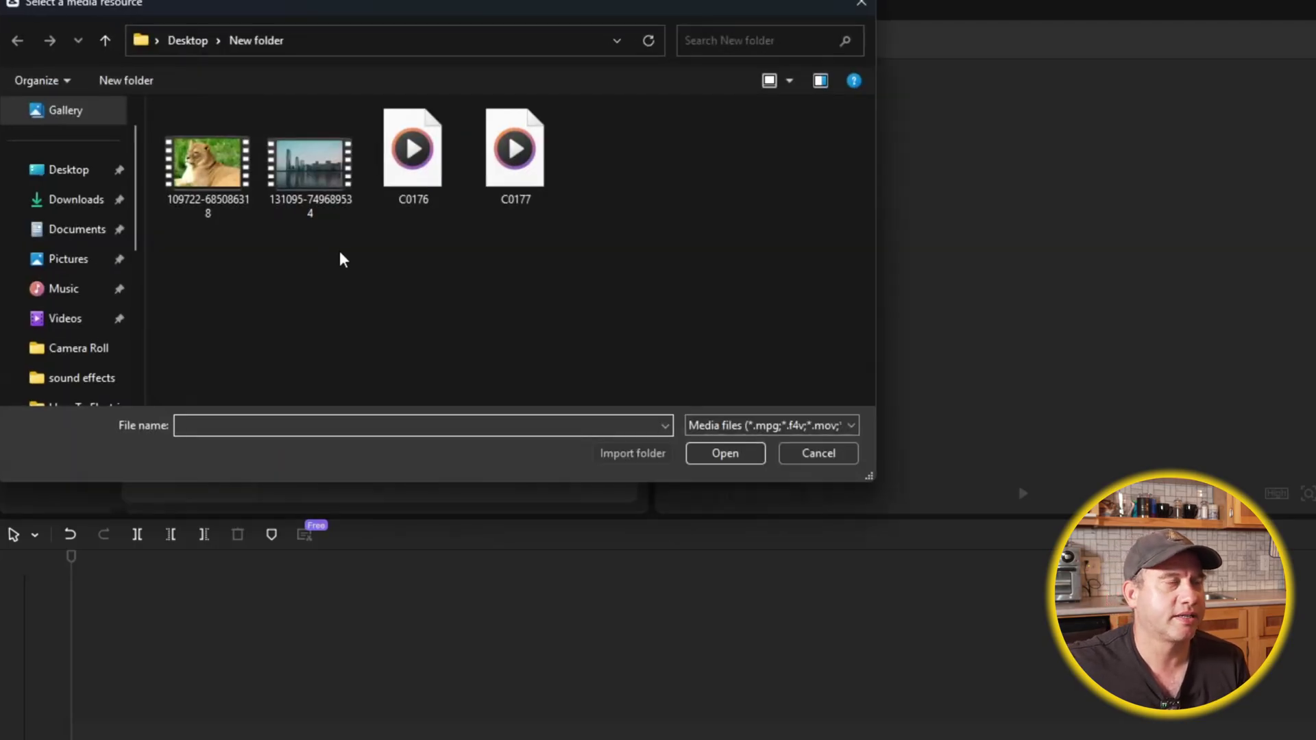
{"action": "left_click_drag", "start_coordinate": [339, 252], "coordinate": [193, 136]}
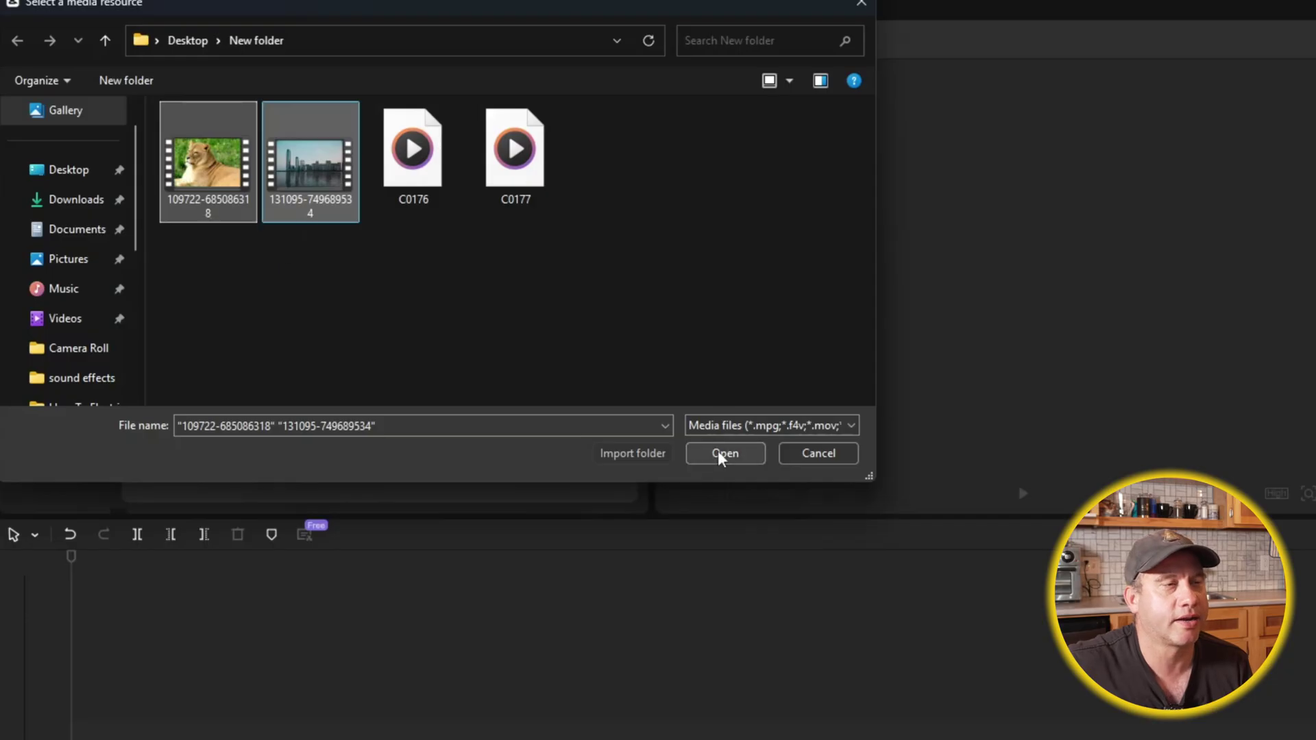
{"action": "left_click", "coordinate": [721, 458]}
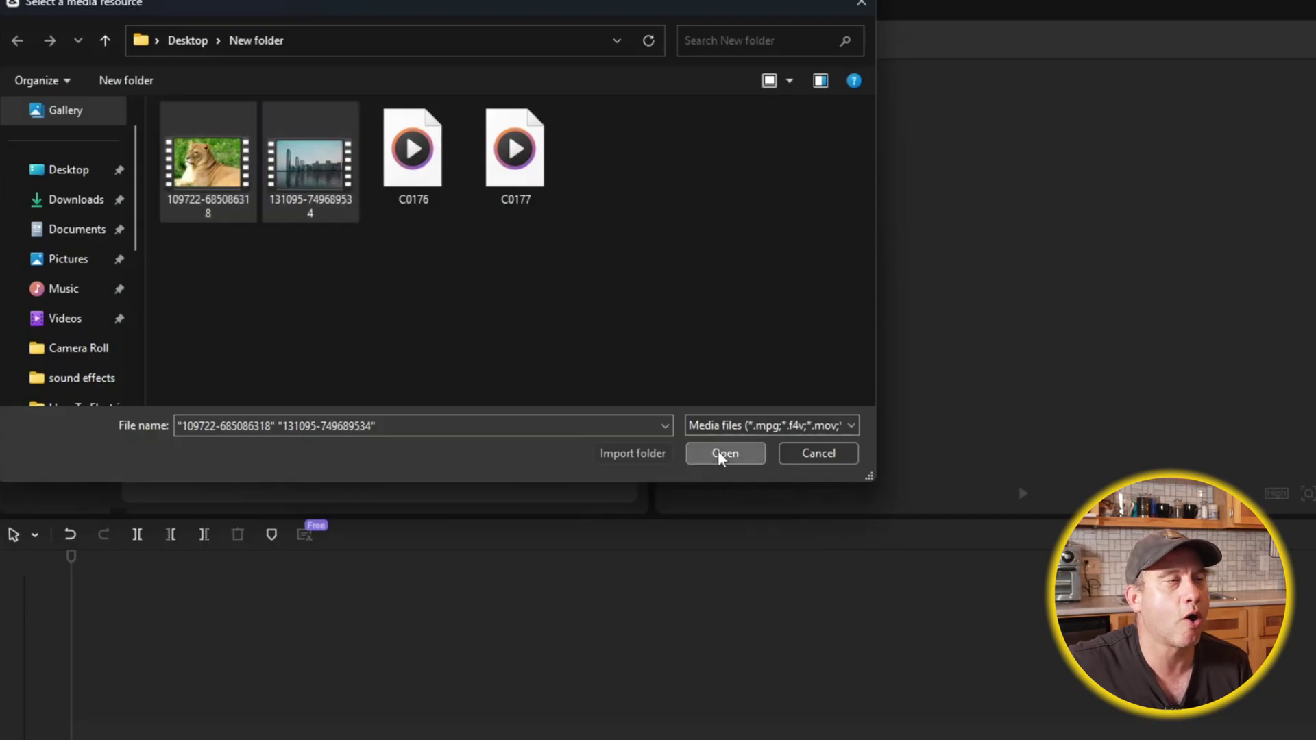
{"action": "left_click", "coordinate": [476, 192]}
Place the city skyline clip 131095-749689534.mp4 at the start of the main track in the timeline
{"action": "mouse_move", "coordinate": [344, 195]}
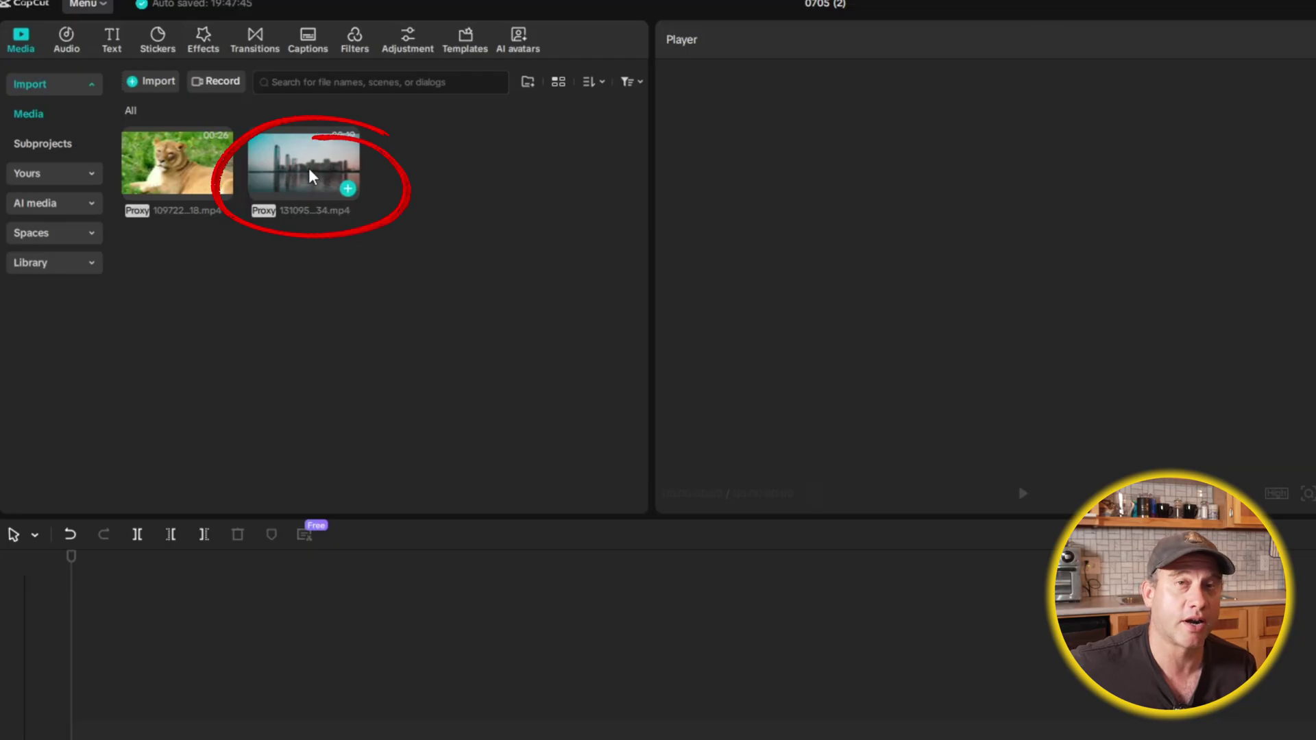
{"action": "left_click_drag", "start_coordinate": [310, 177], "coordinate": [187, 669]}
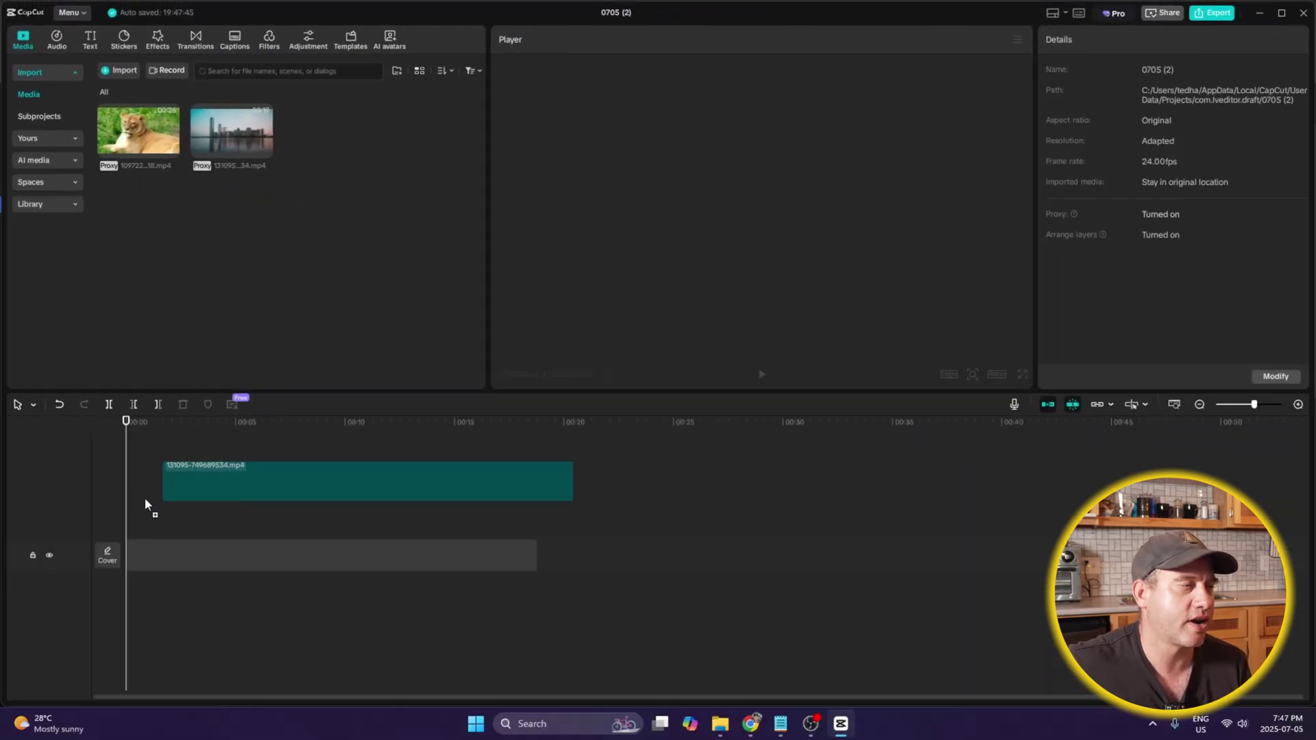
{"action": "left_click_drag", "start_coordinate": [146, 501], "coordinate": [188, 546]}
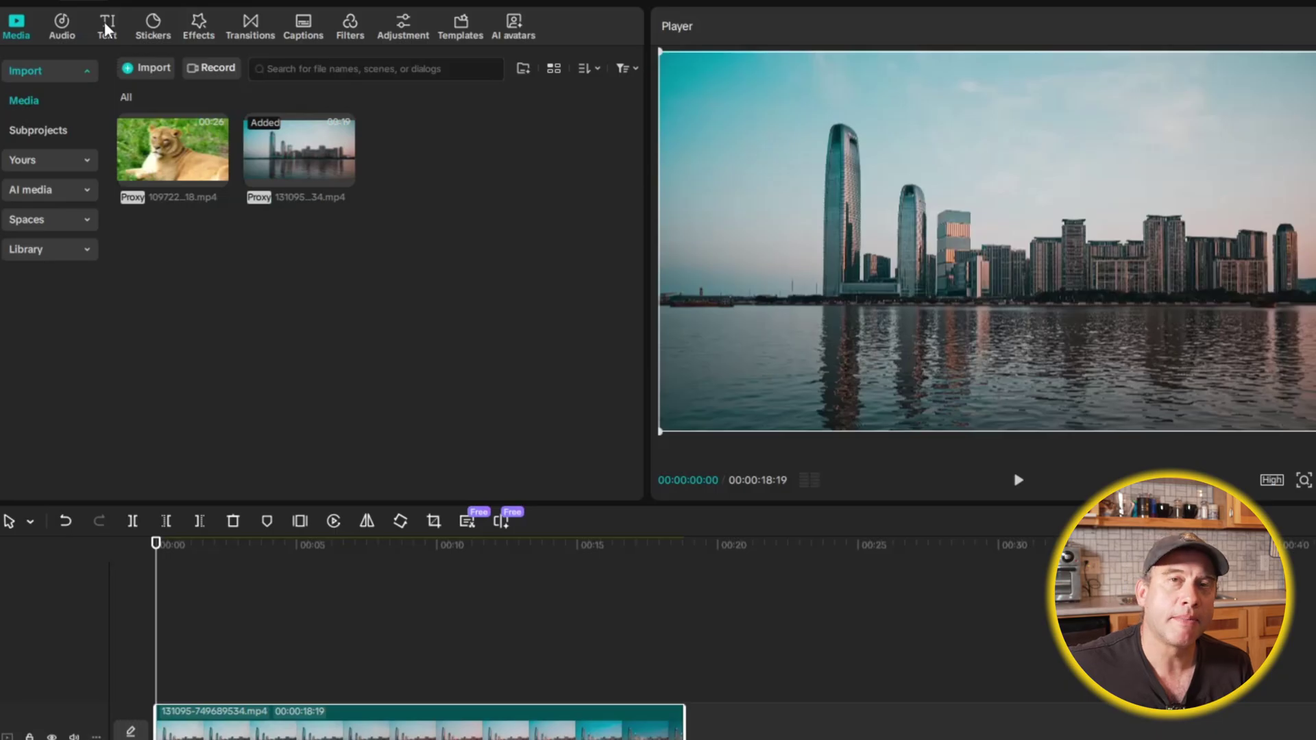
Add a default text clip above the skyline clip and extend it to the skyline clip's full length
{"action": "left_click", "coordinate": [107, 28]}
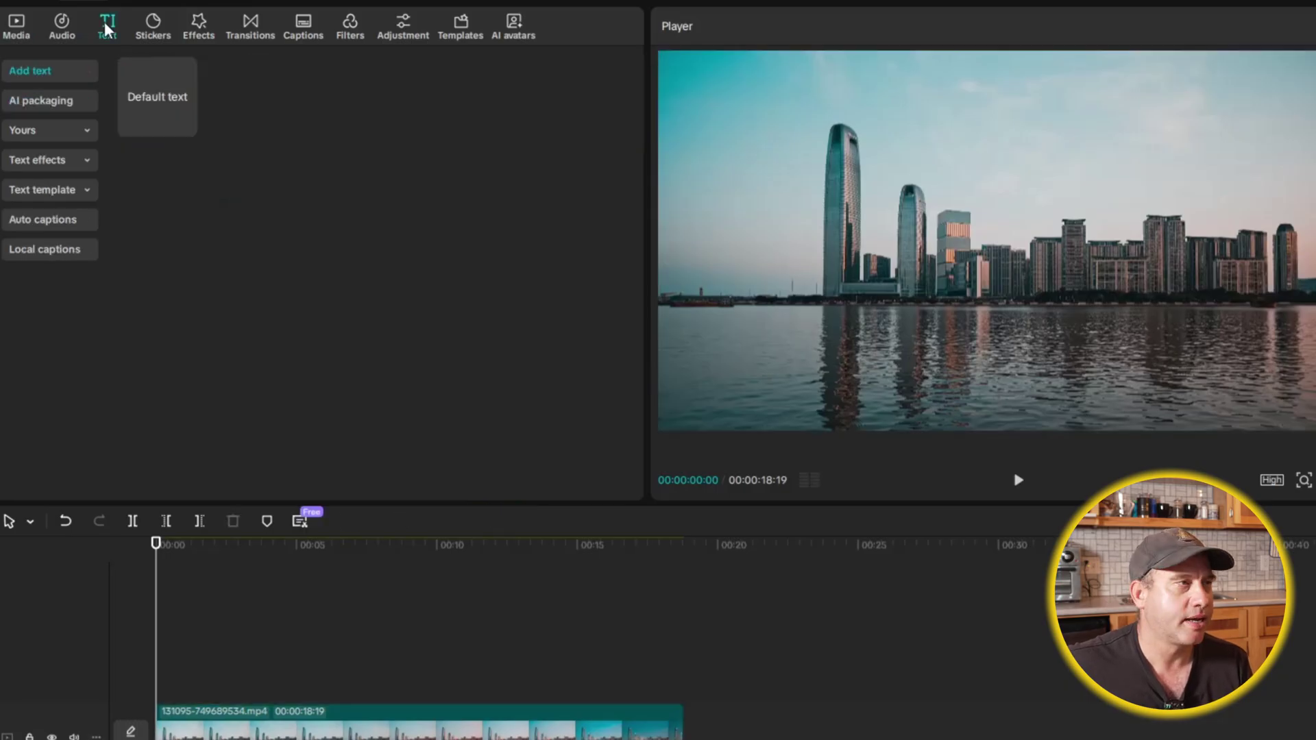
{"action": "mouse_move", "coordinate": [166, 106]}
{"action": "left_click_drag", "start_coordinate": [166, 107], "coordinate": [168, 697]}
{"action": "left_click", "coordinate": [184, 686]}
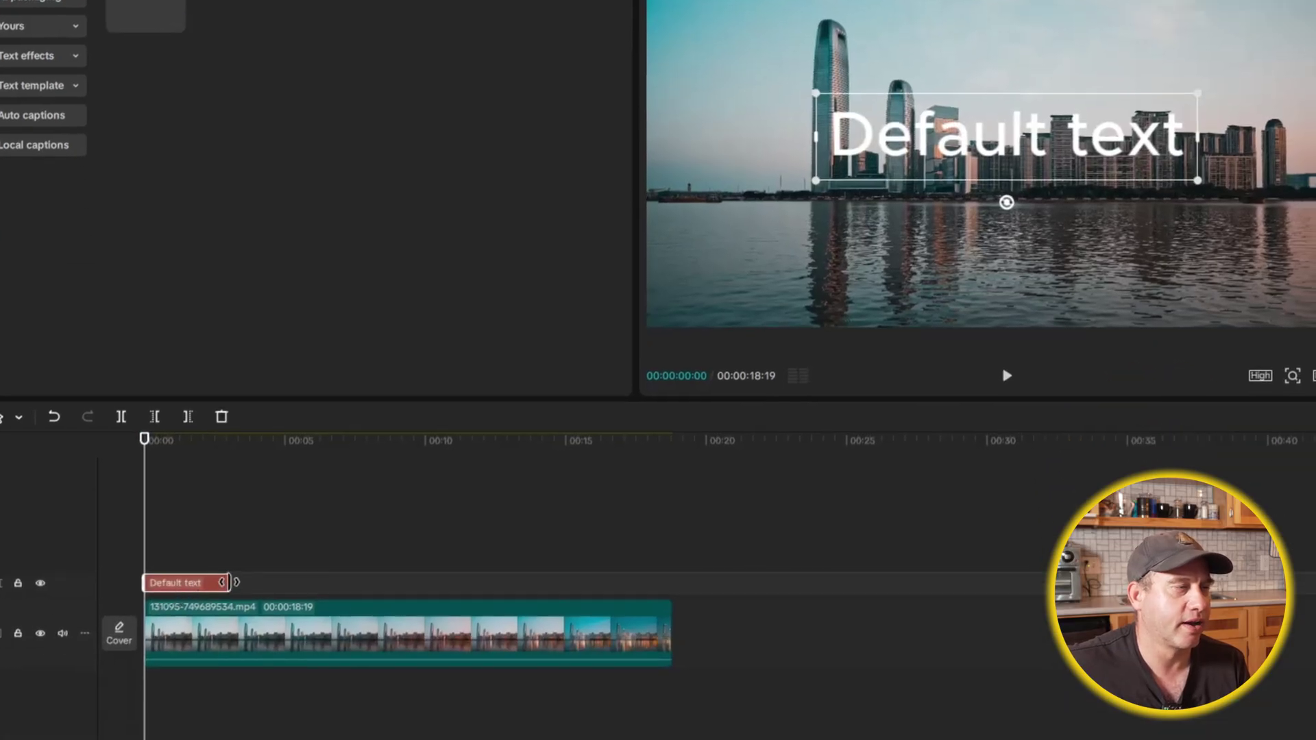
{"action": "left_click_drag", "start_coordinate": [229, 582], "coordinate": [668, 589]}
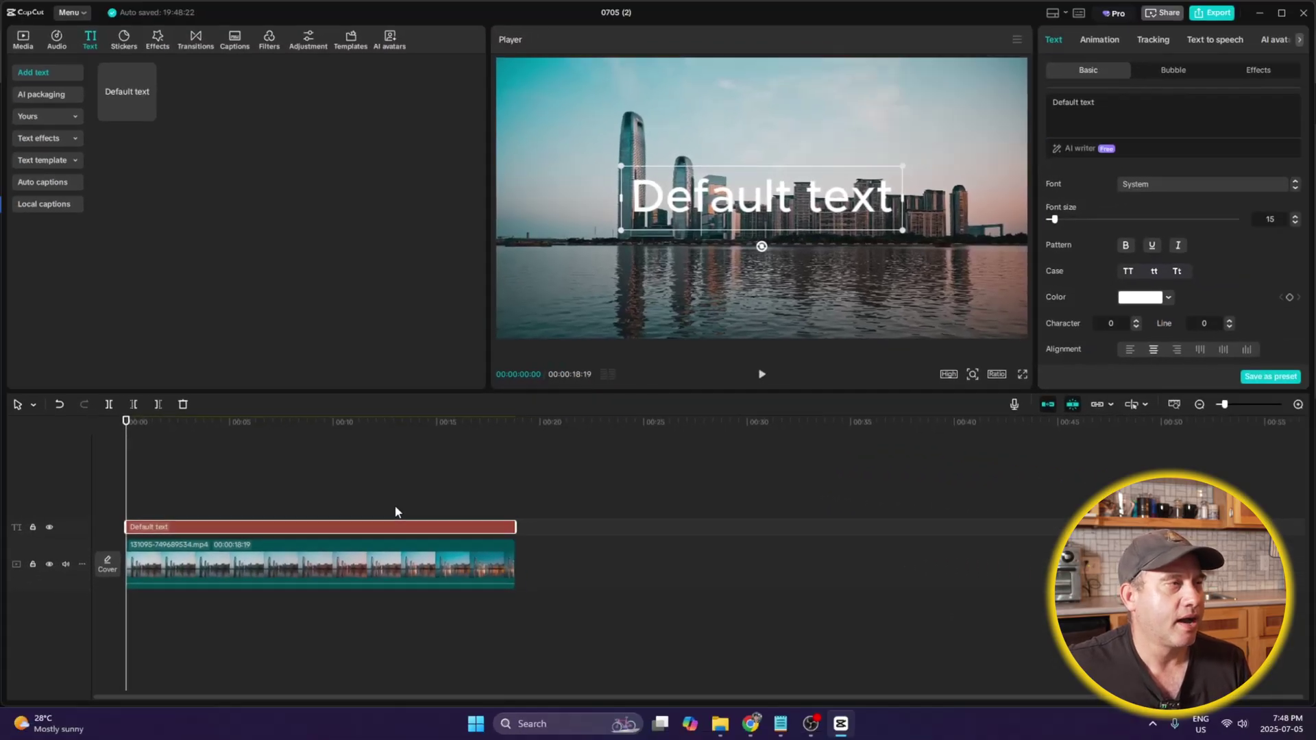
Move the title over the row of buildings in the preview and replace its wording with "TEXT"
{"action": "left_click_drag", "start_coordinate": [732, 209], "coordinate": [795, 199]}
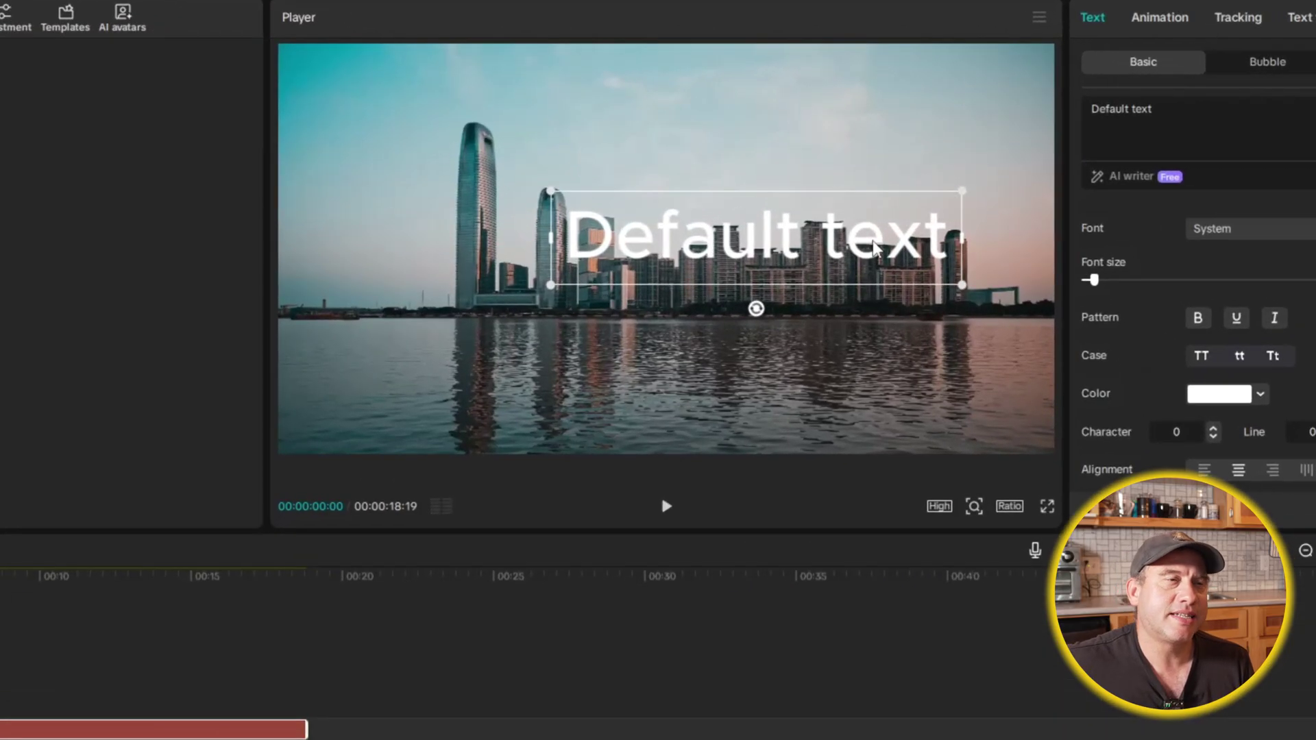
{"action": "left_click_drag", "start_coordinate": [785, 266], "coordinate": [791, 254]}
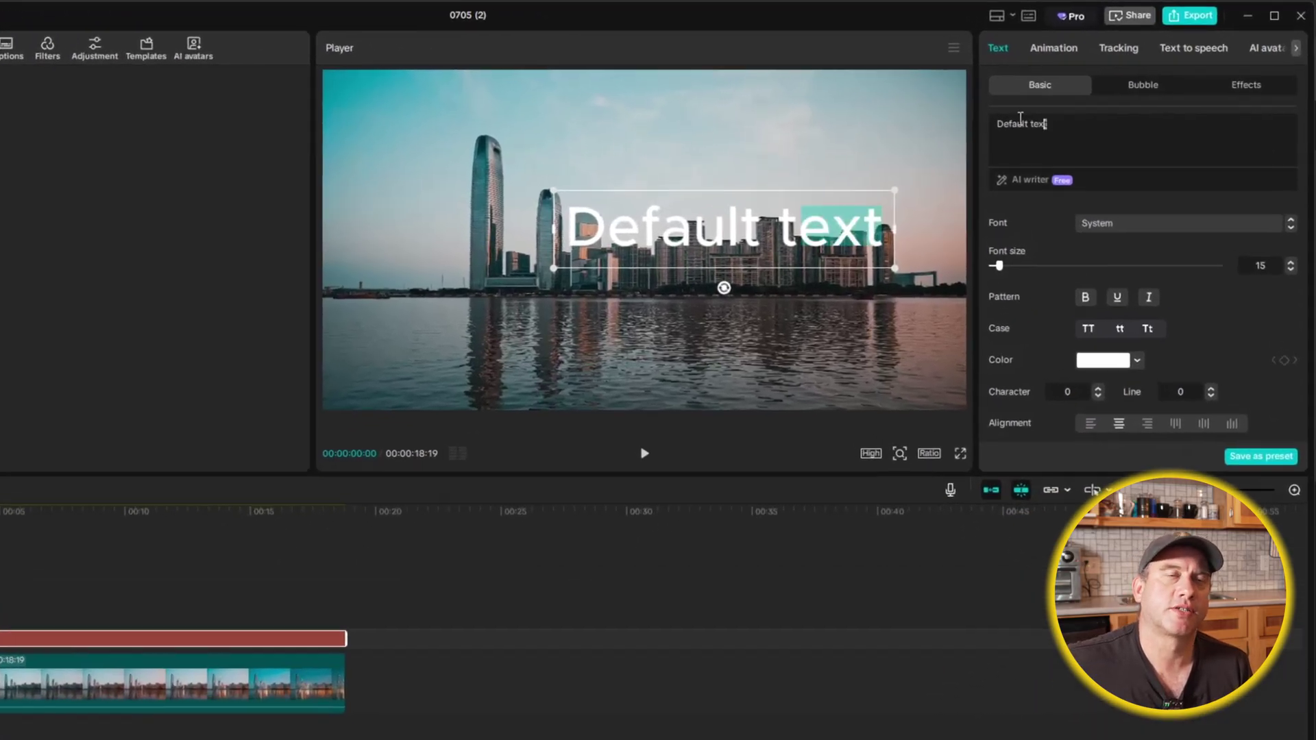
{"action": "key", "text": "ctrl+a"}
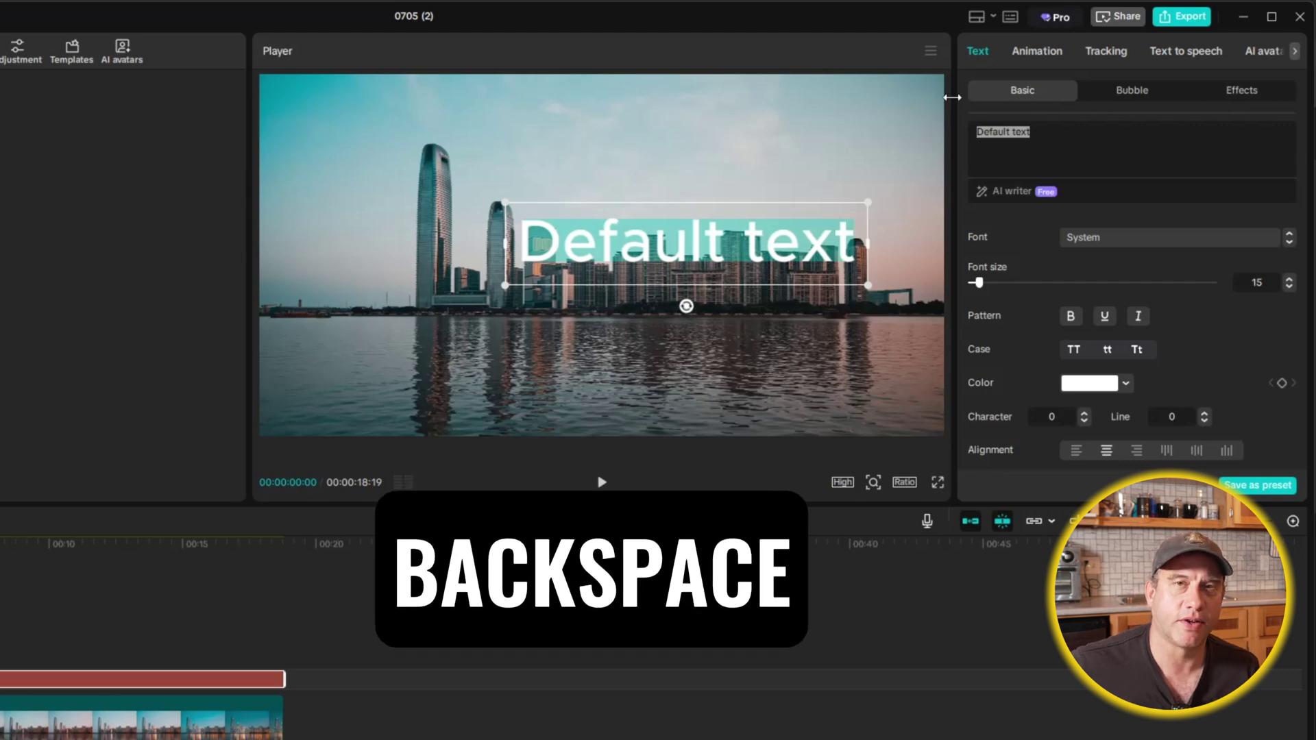
{"action": "key", "text": "BackSpace"}
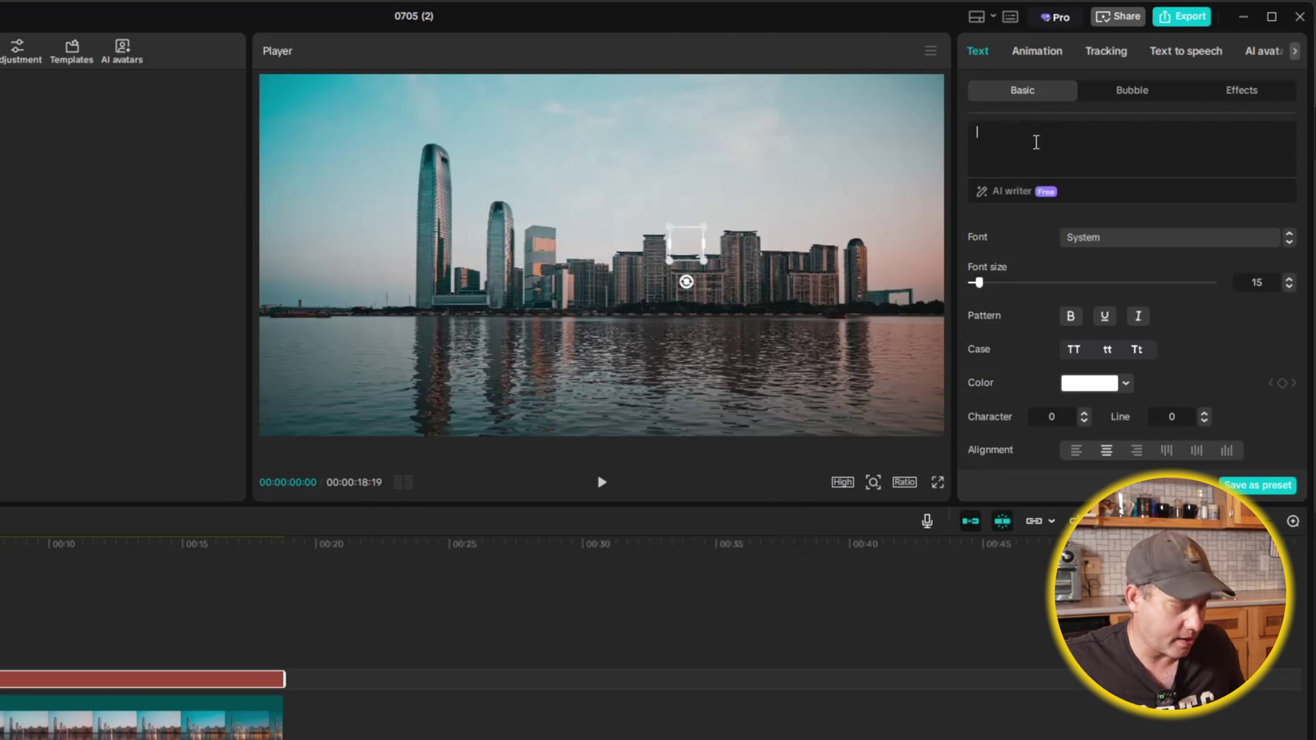
{"action": "type", "text": "TEXT"}
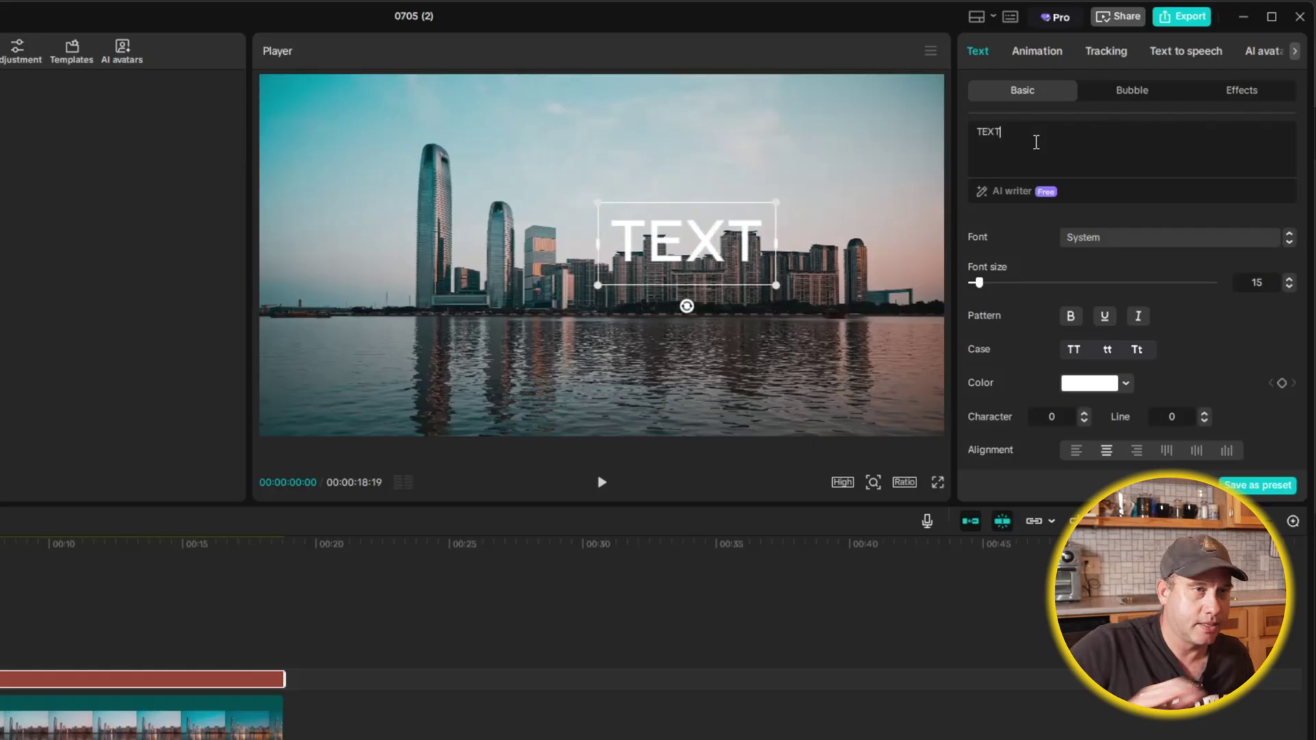
Search the fonts for "drukwide" and apply DrukWide-Medium to the title
{"action": "left_click", "coordinate": [1111, 244]}
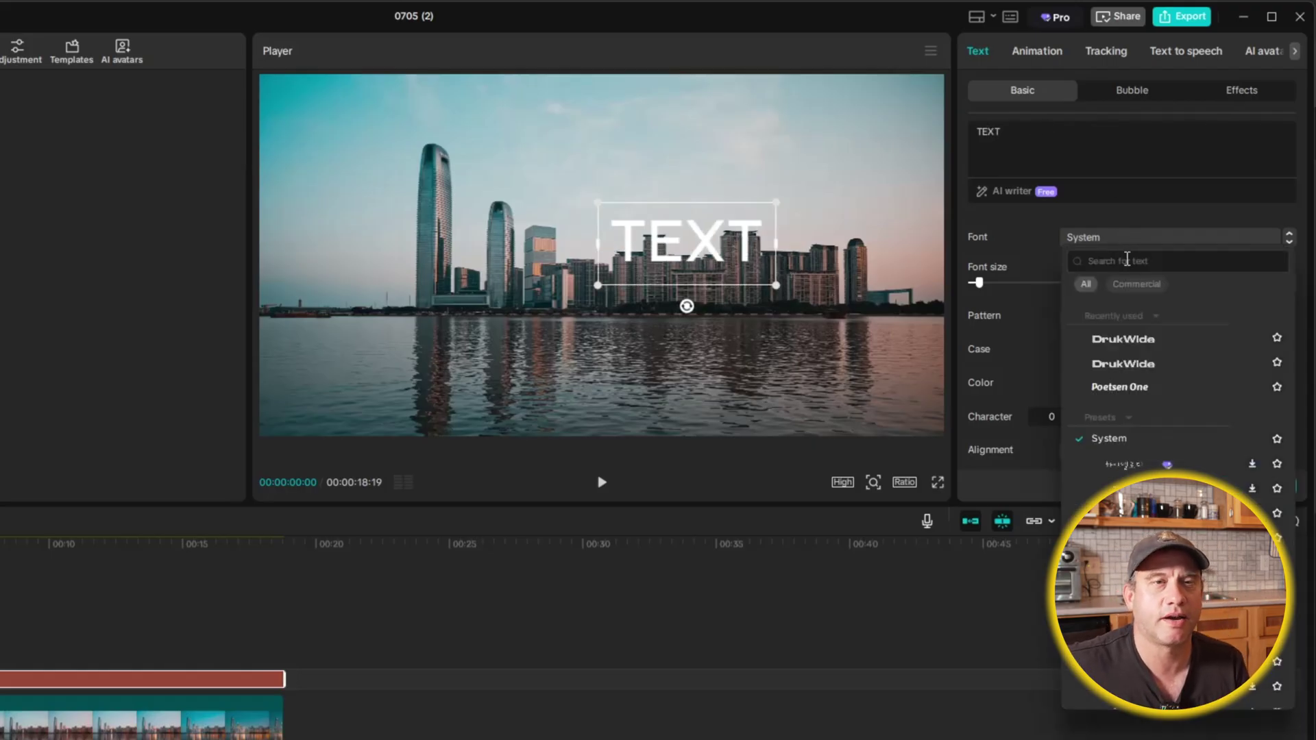
{"action": "type", "text": "dr"}
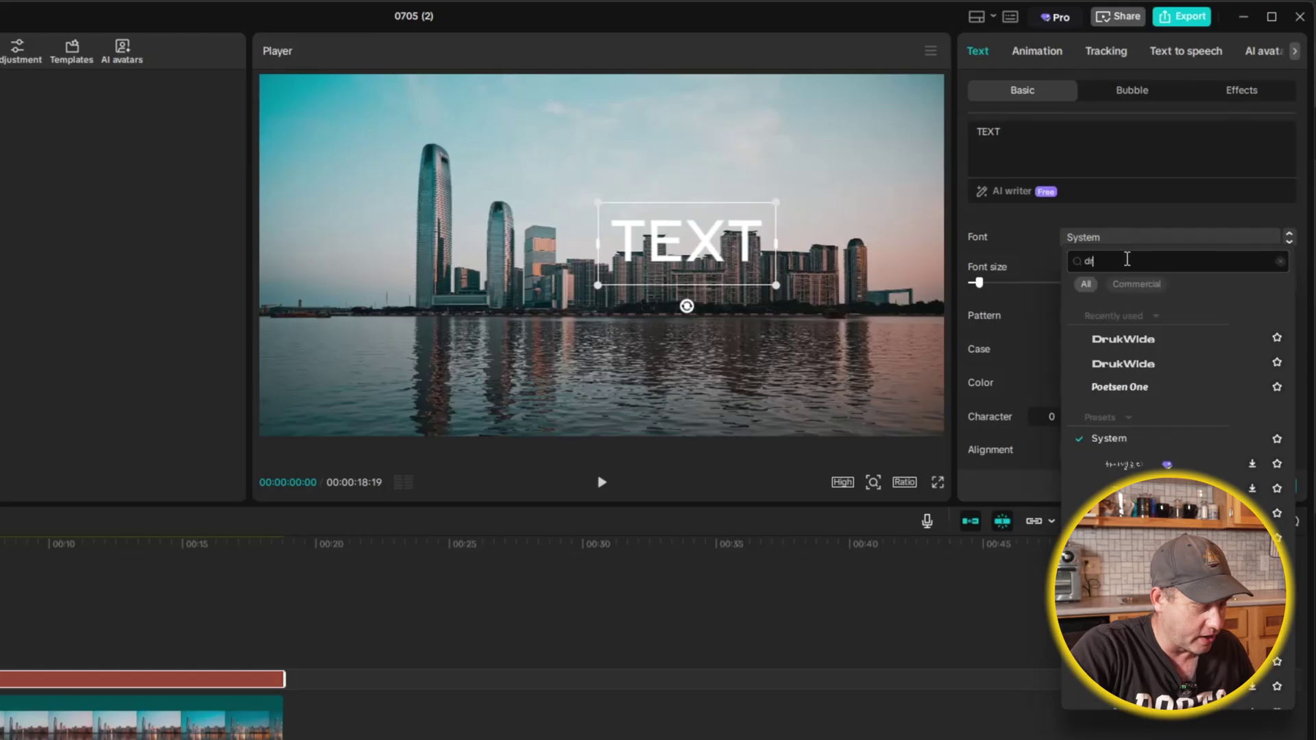
{"action": "type", "text": "u"}
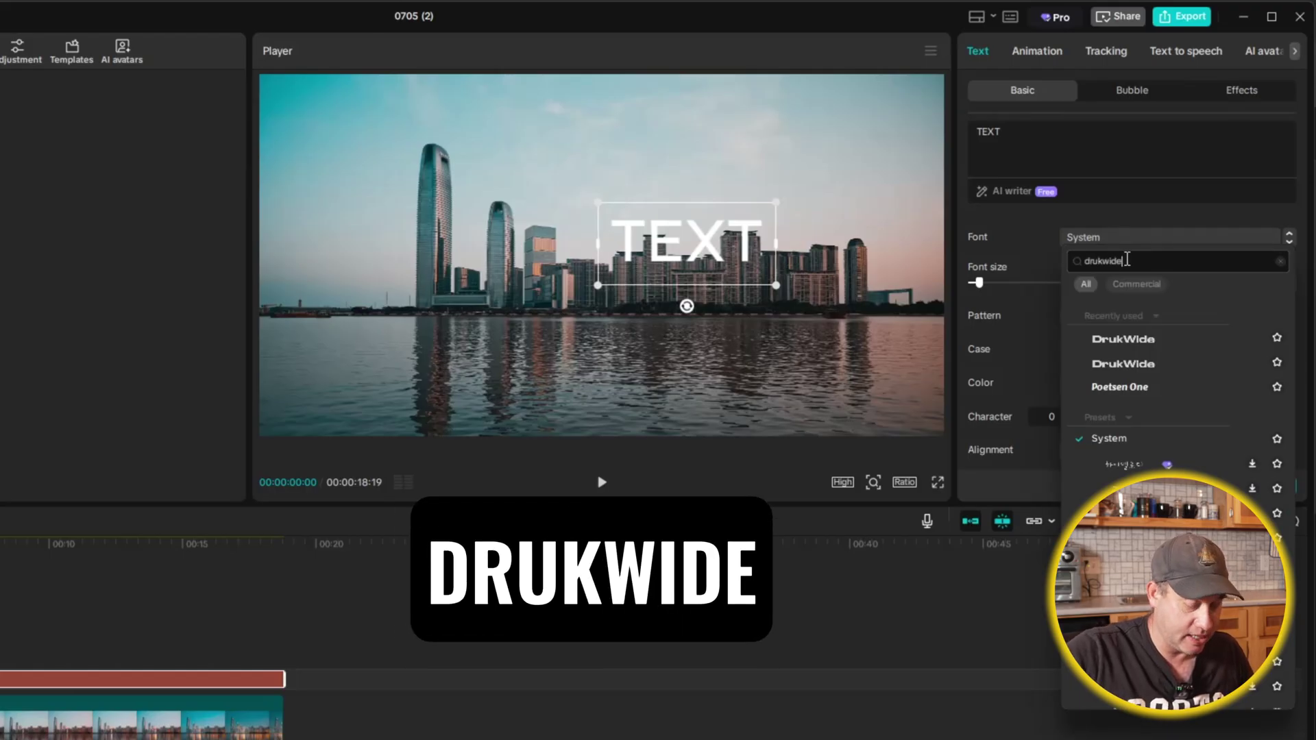
{"action": "type", "text": "kwide"}
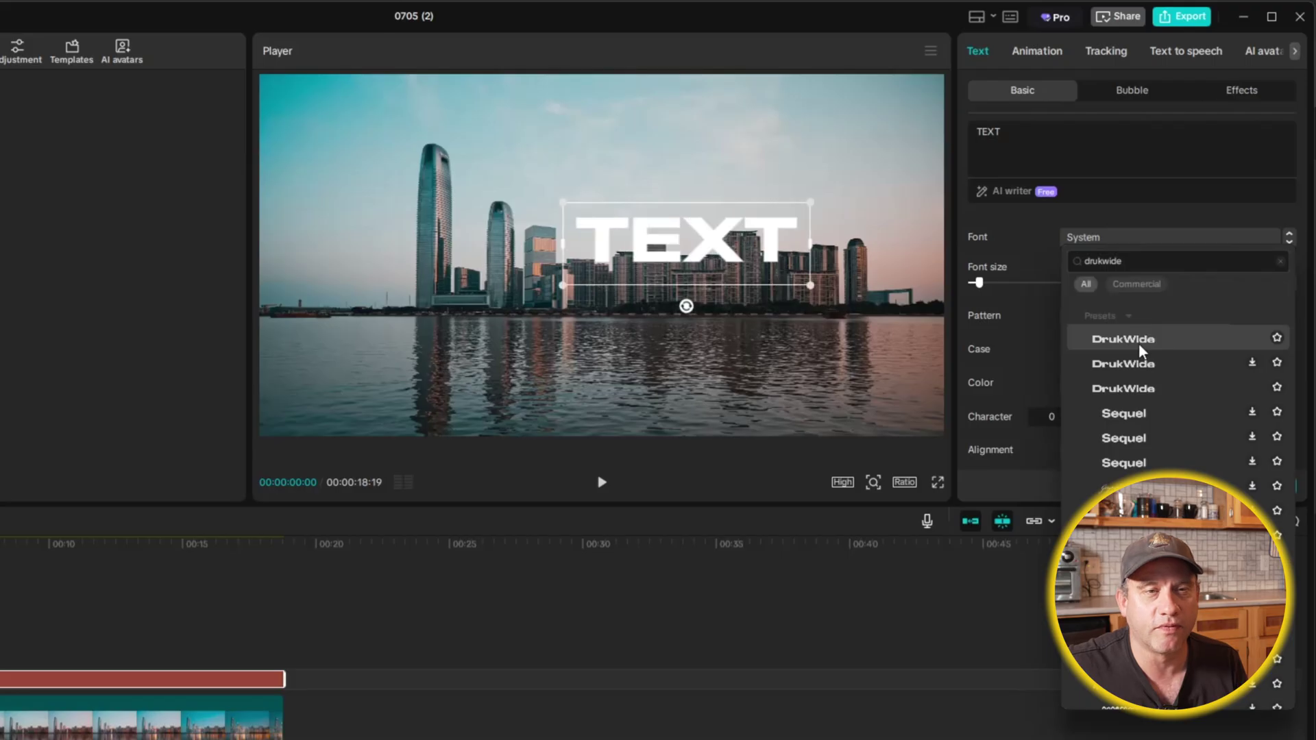
{"action": "left_click", "coordinate": [1142, 351]}
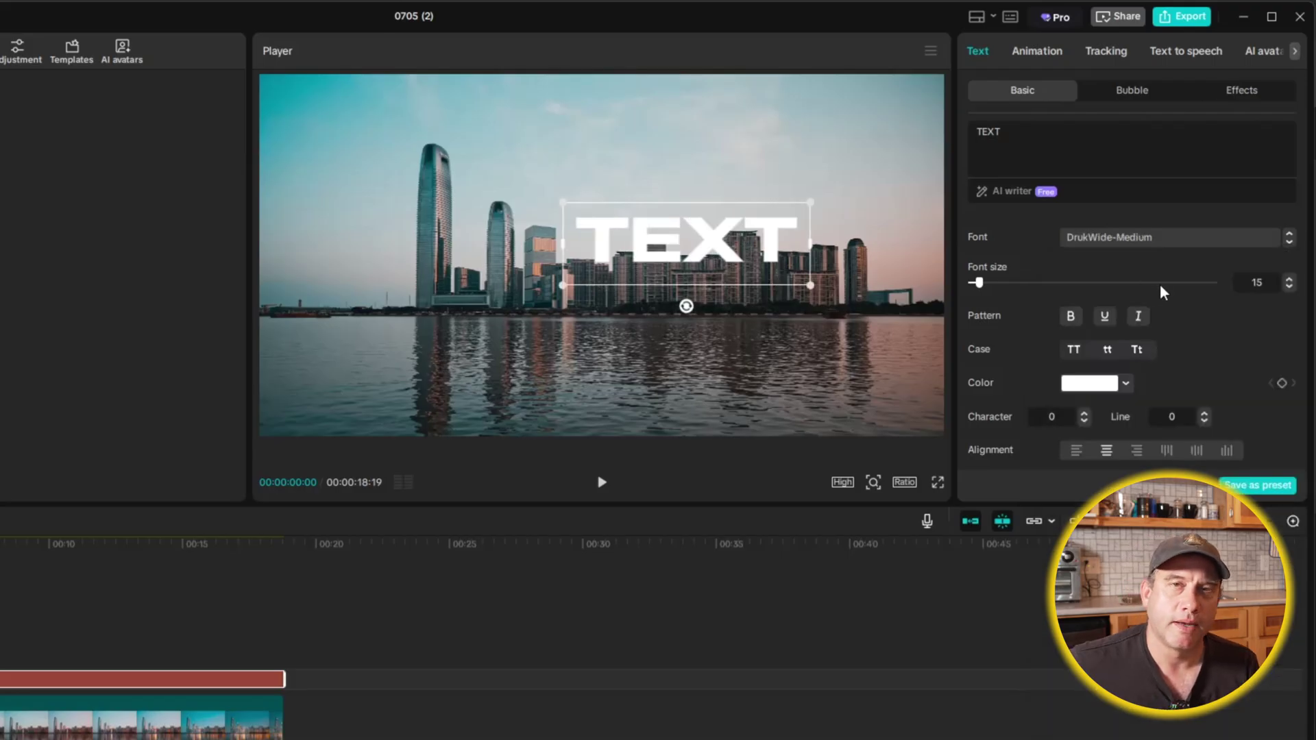
Turn on the shadow for the title text
{"action": "scroll", "coordinate": [1172, 314], "scroll_direction": "down", "scroll_amount": 5}
{"action": "scroll", "coordinate": [1173, 314], "scroll_direction": "down", "scroll_amount": 8}
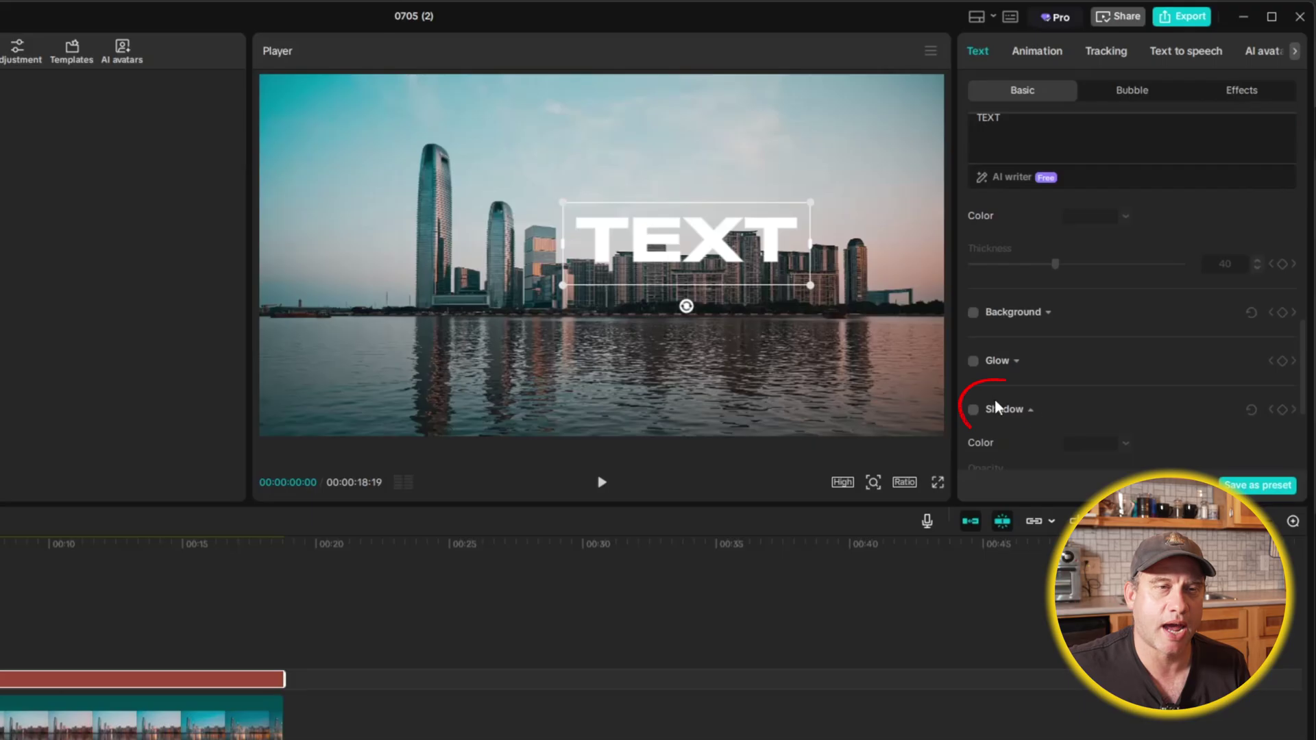
{"action": "left_click", "coordinate": [974, 409]}
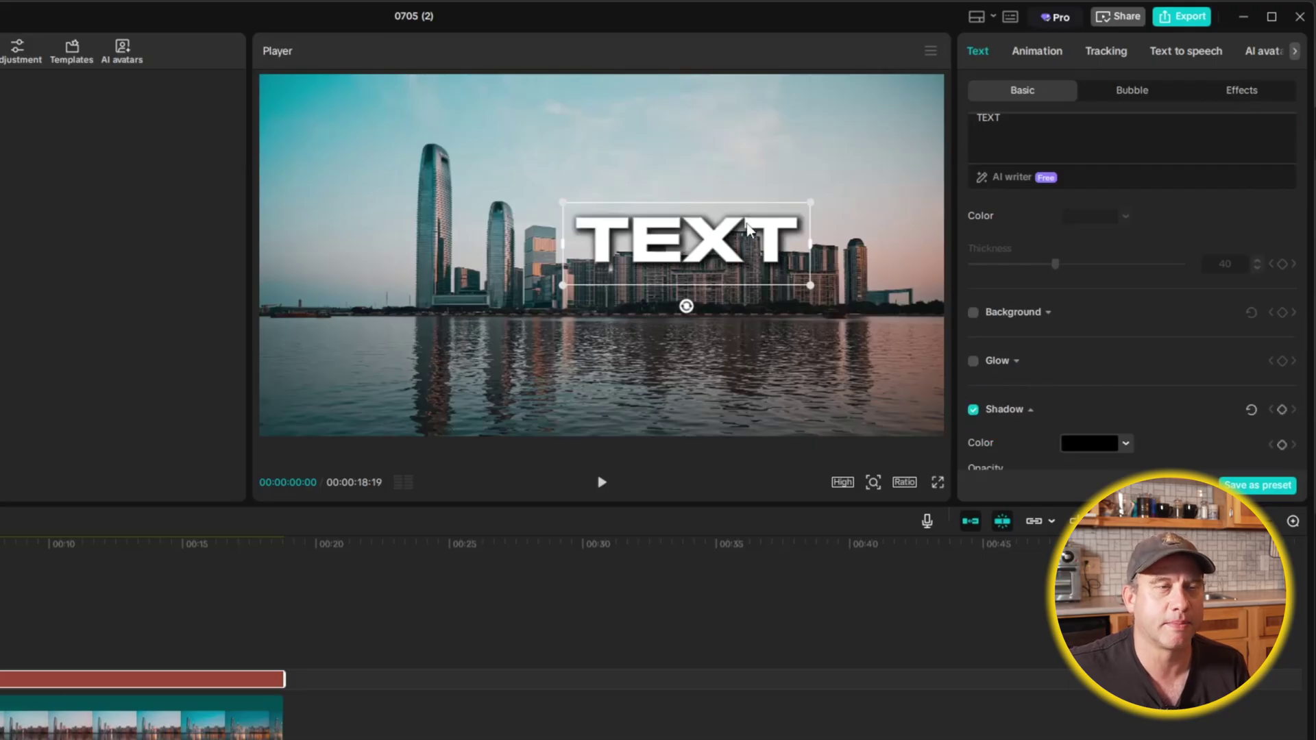
Enlarge the title in the preview and reposition it over the lower row of buildings
{"action": "left_click_drag", "start_coordinate": [811, 202], "coordinate": [865, 193]}
{"action": "mouse_move", "coordinate": [757, 261]}
{"action": "left_mouse_down"}
{"action": "mouse_move", "coordinate": [788, 247]}
{"action": "mouse_move", "coordinate": [754, 255]}
{"action": "mouse_move", "coordinate": [763, 261]}
{"action": "left_mouse_up"}
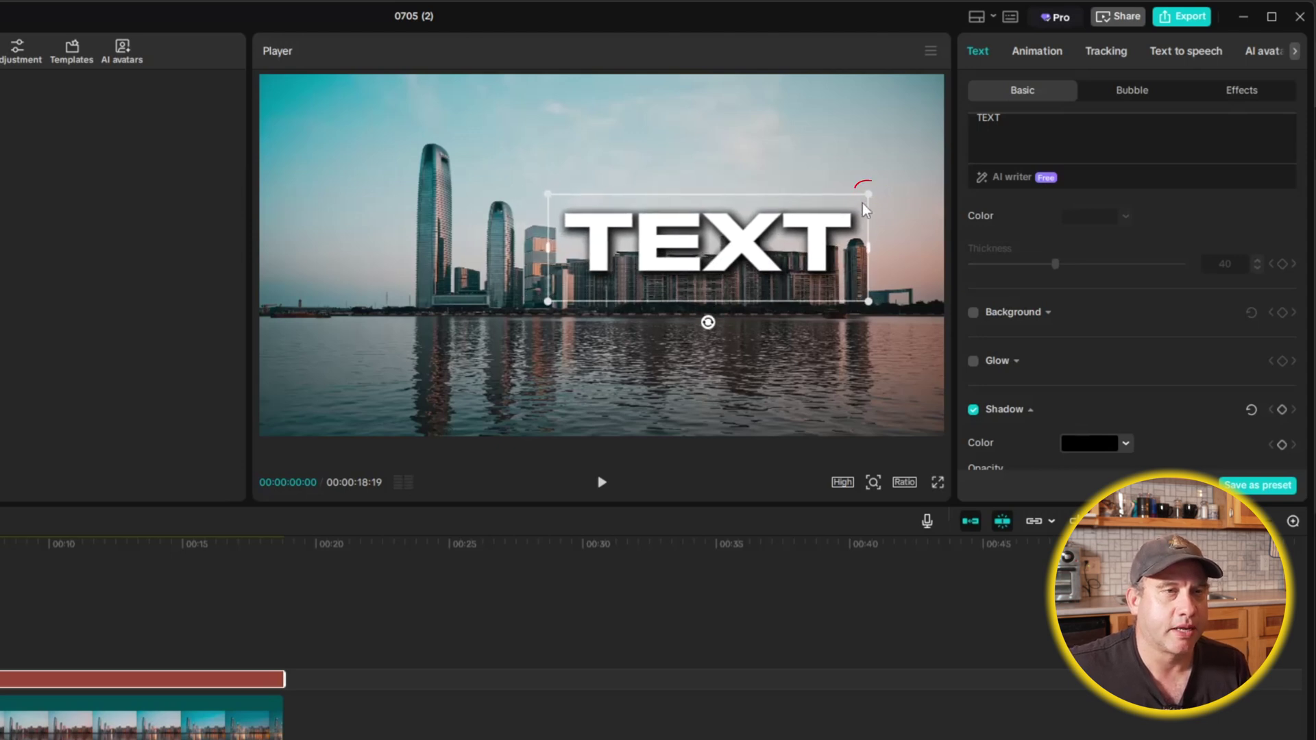
{"action": "left_click_drag", "start_coordinate": [868, 194], "coordinate": [880, 190]}
{"action": "left_click_drag", "start_coordinate": [820, 256], "coordinate": [812, 243]}
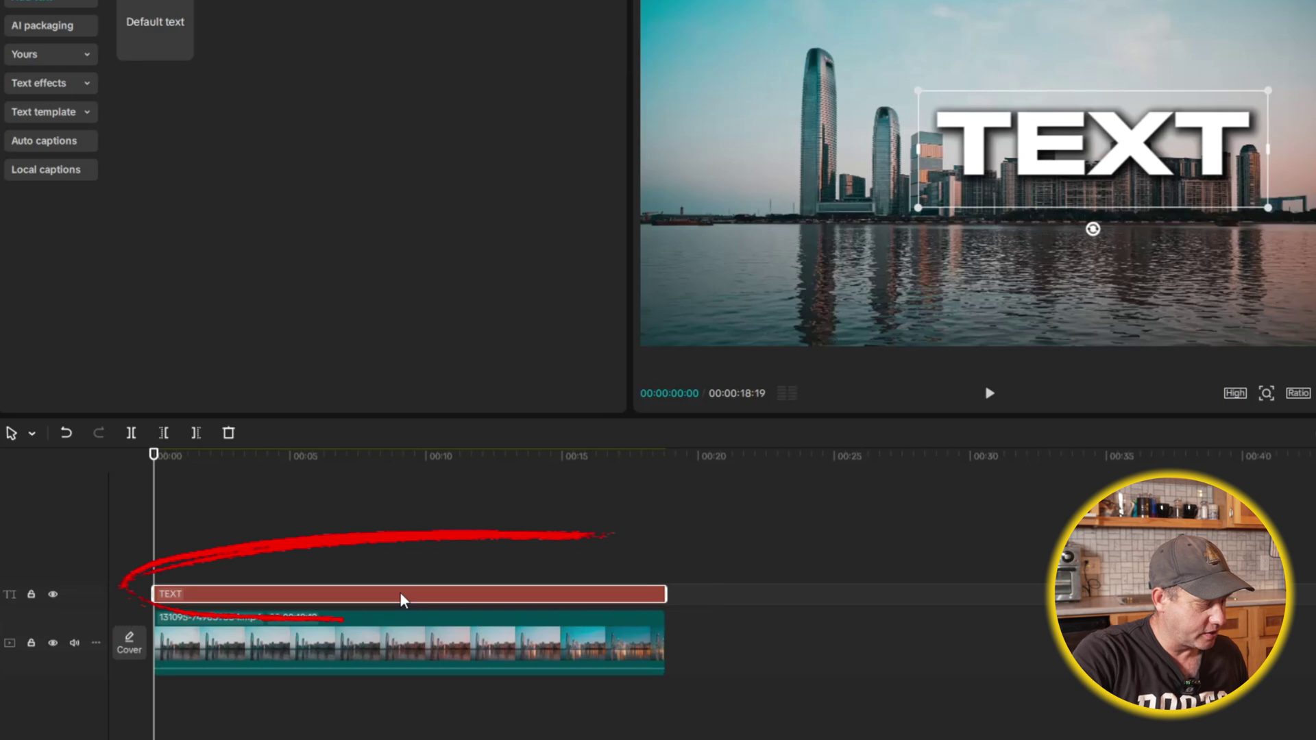
Convert the title into a compound clip and duplicate the skyline clip onto a track above it
{"action": "key", "text": "alt+g"}
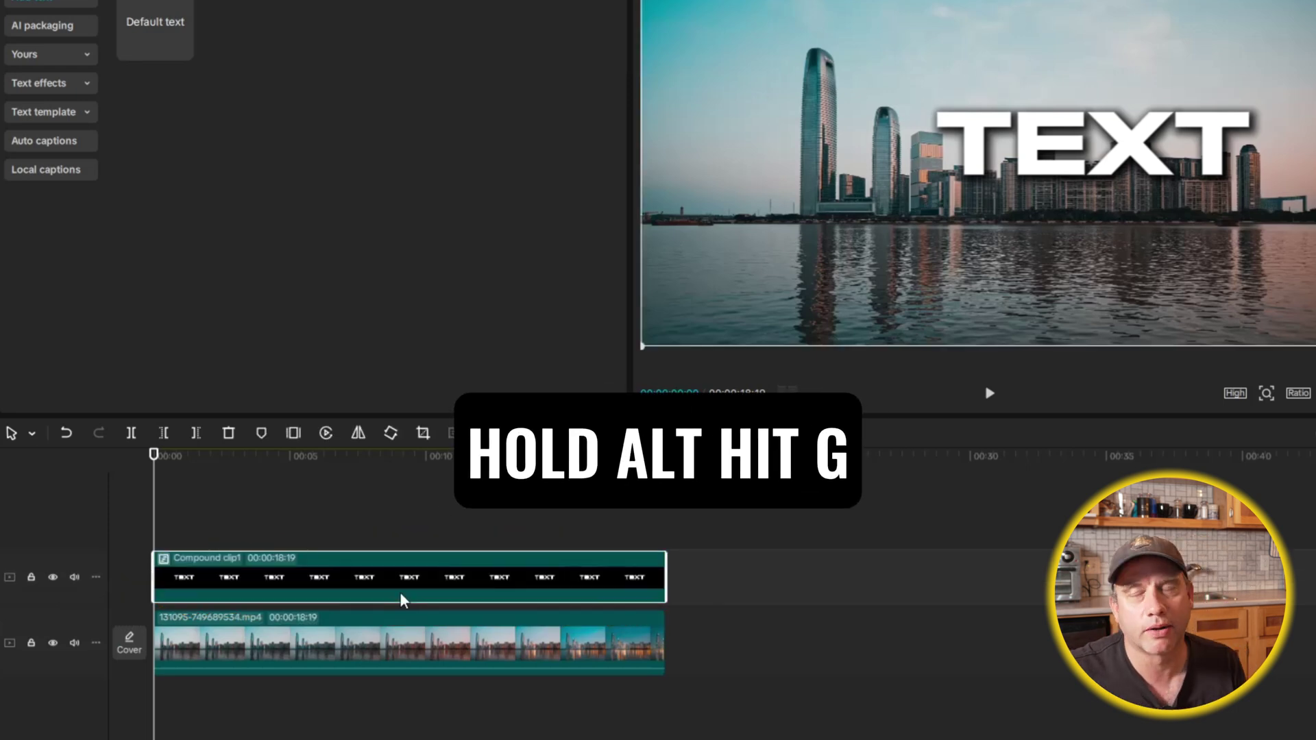
{"action": "left_click", "coordinate": [282, 649]}
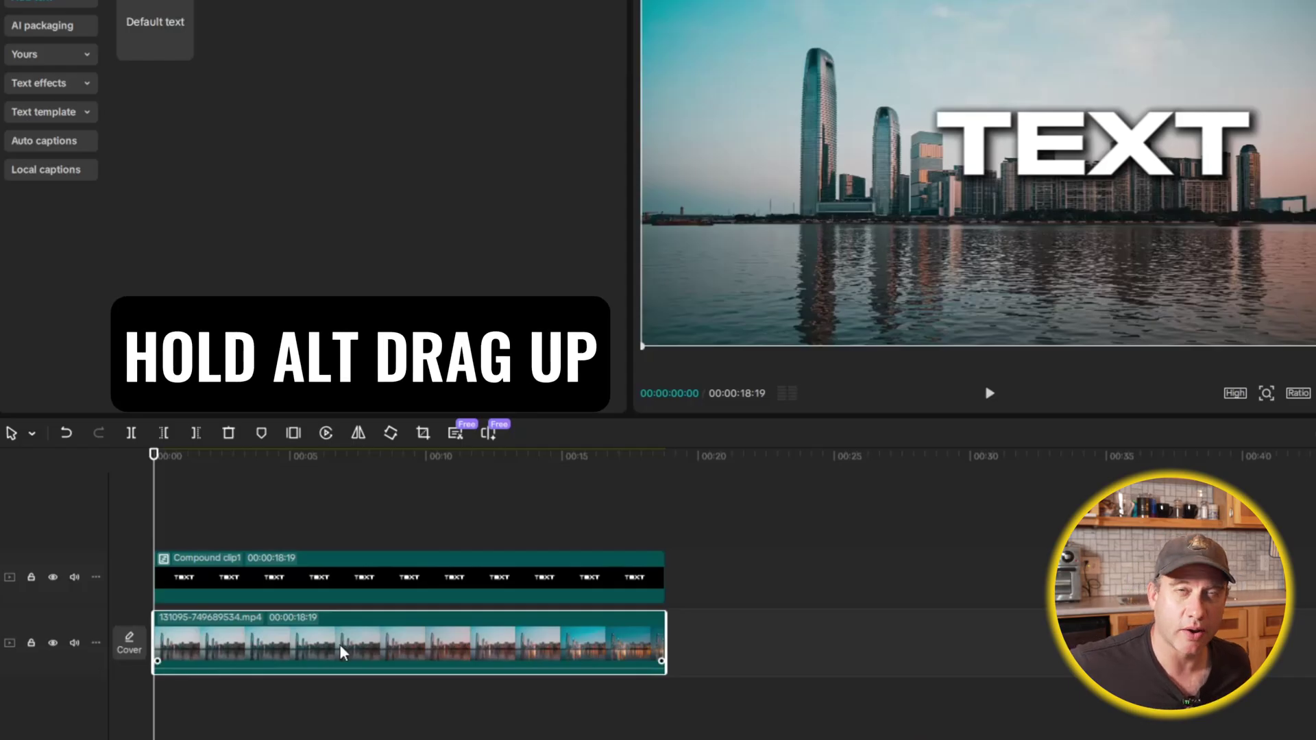
{"action": "left_click_drag", "start_coordinate": [343, 637], "coordinate": [341, 541]}
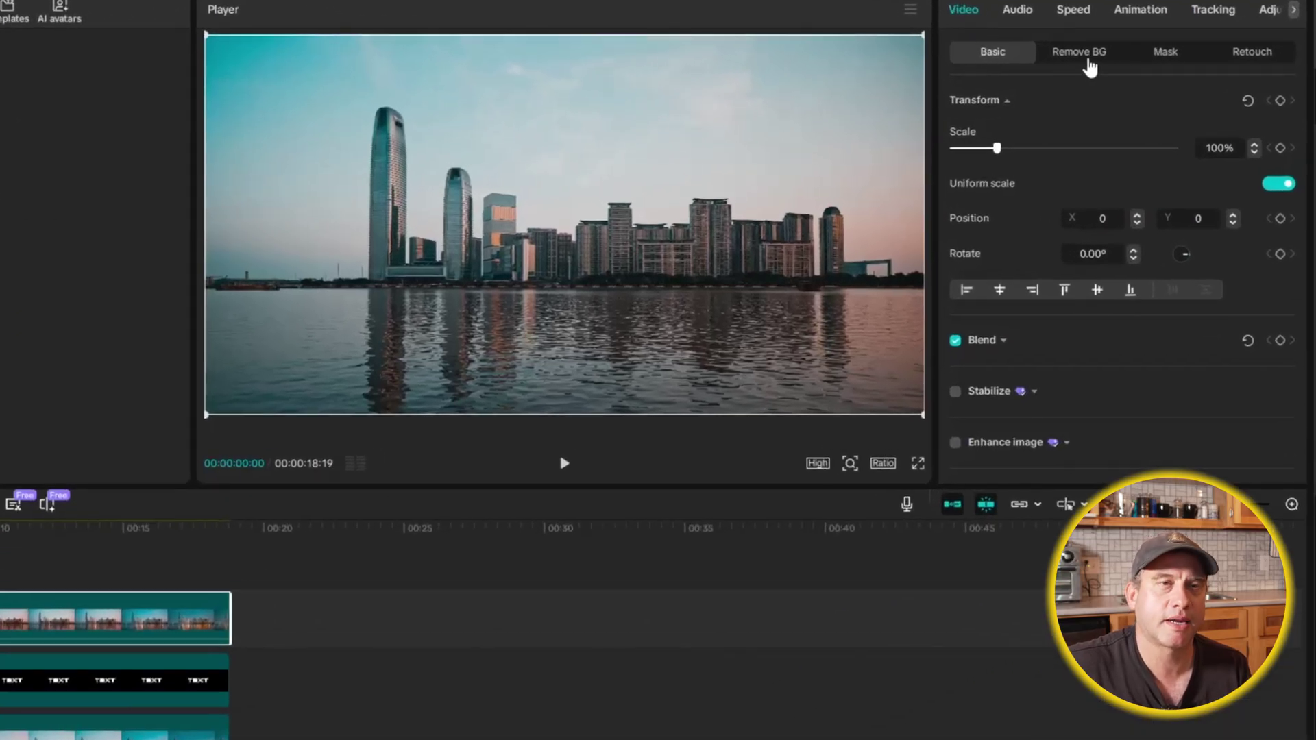
Enable custom background removal on the upper skyline clip with the smart brush size set to 20
{"action": "left_click", "coordinate": [1088, 64]}
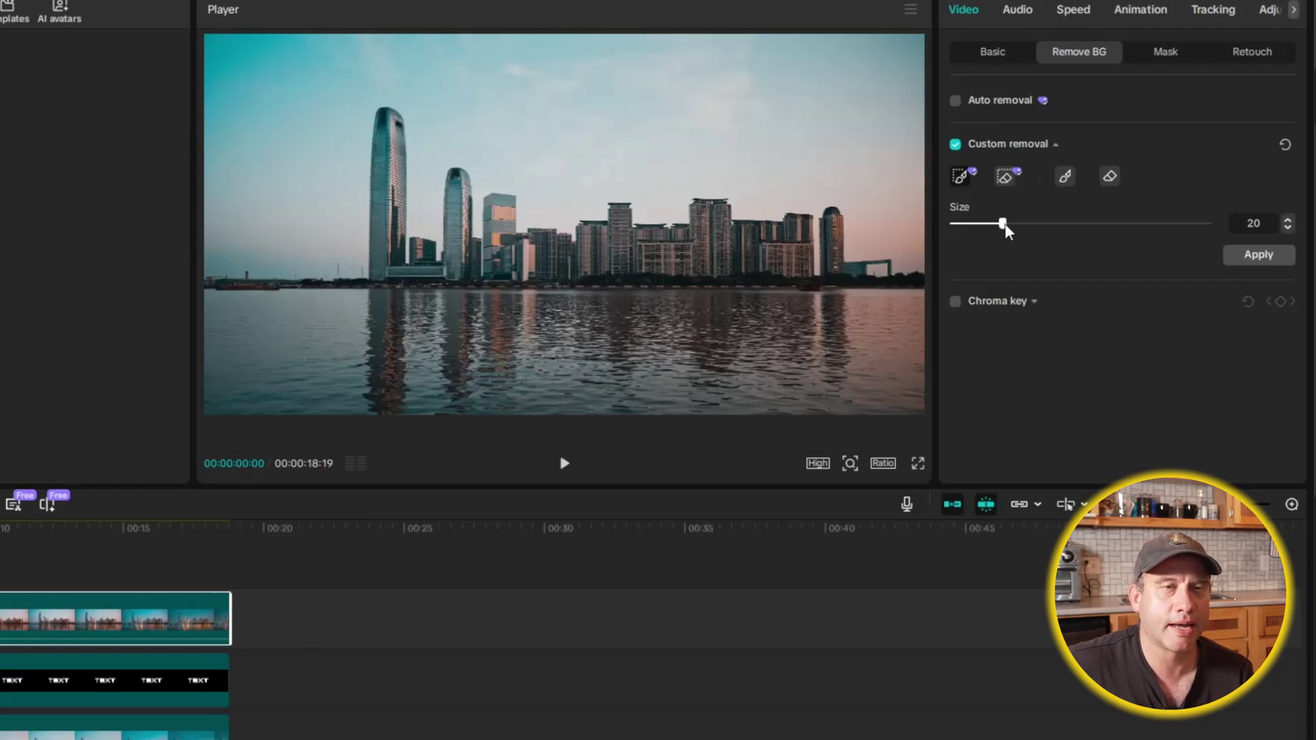
{"action": "left_click_drag", "start_coordinate": [1003, 224], "coordinate": [971, 224]}
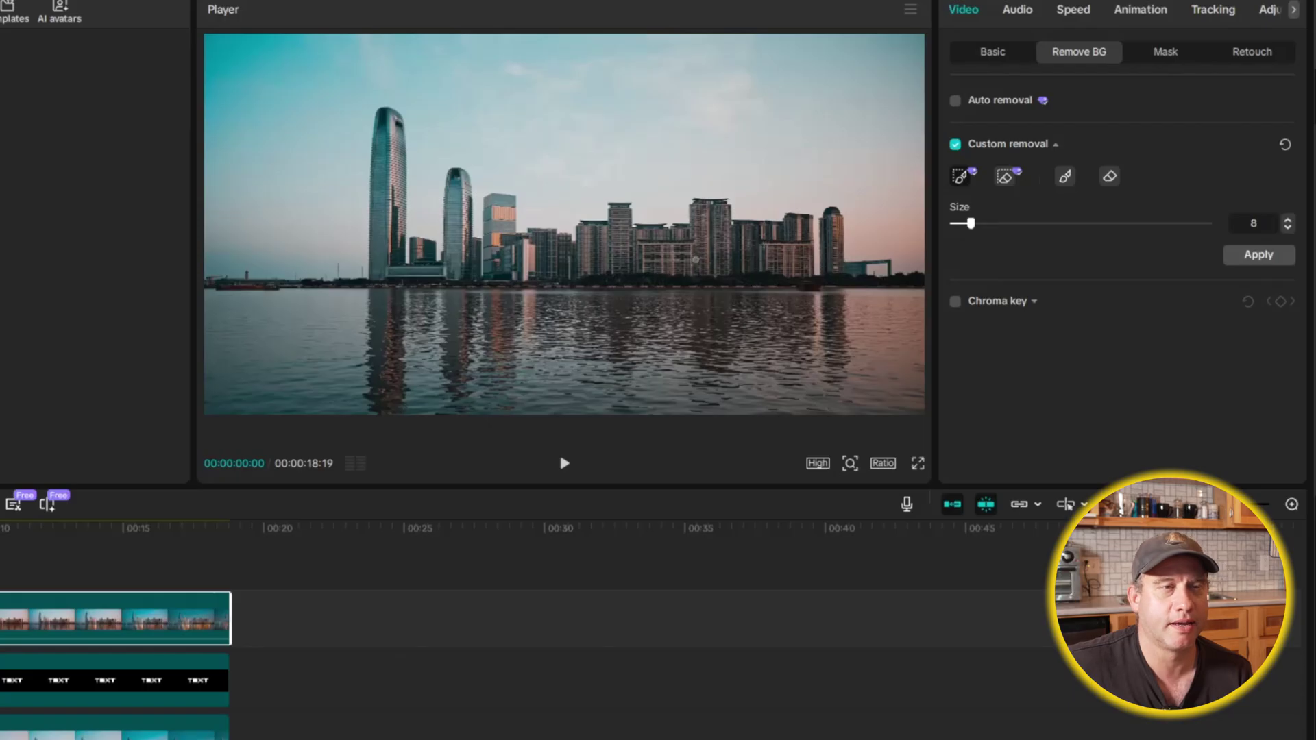
{"action": "left_click_drag", "start_coordinate": [985, 223], "coordinate": [1049, 228]}
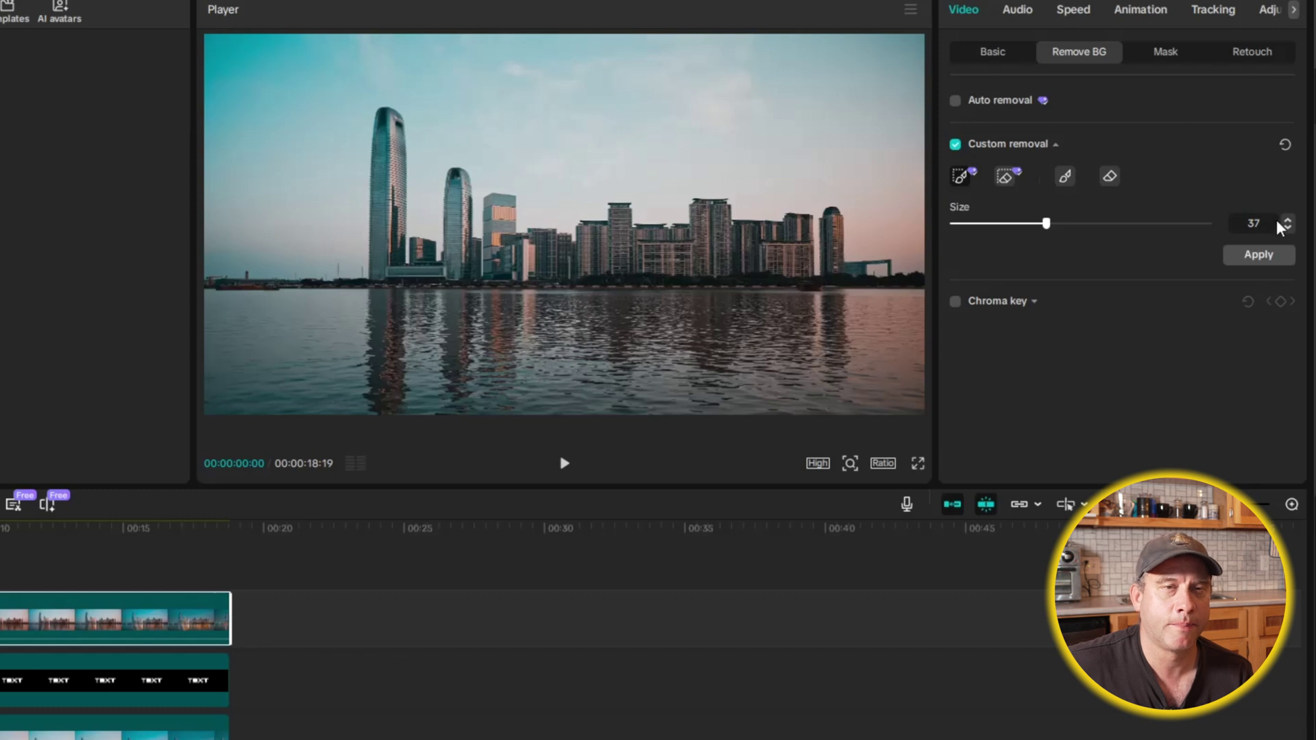
{"action": "double_click", "coordinate": [1254, 223]}
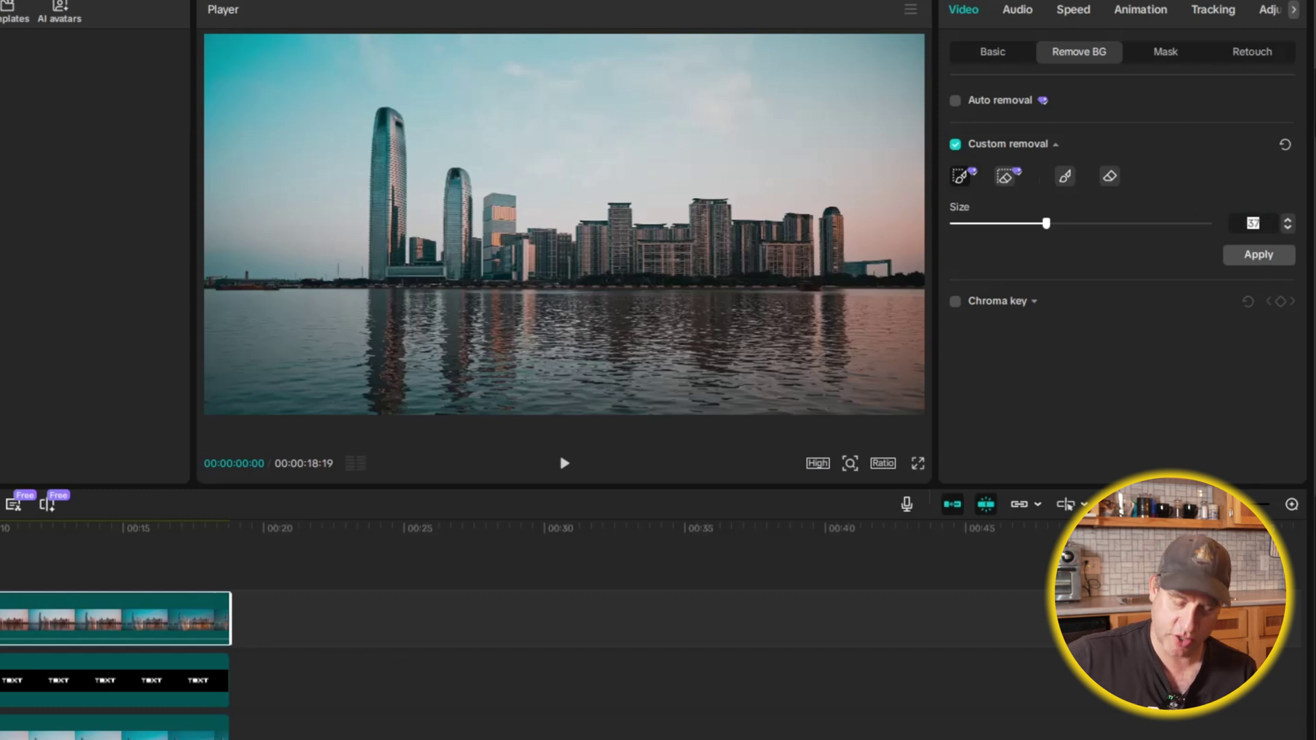
{"action": "type", "text": "20"}
{"action": "key", "text": "Return"}
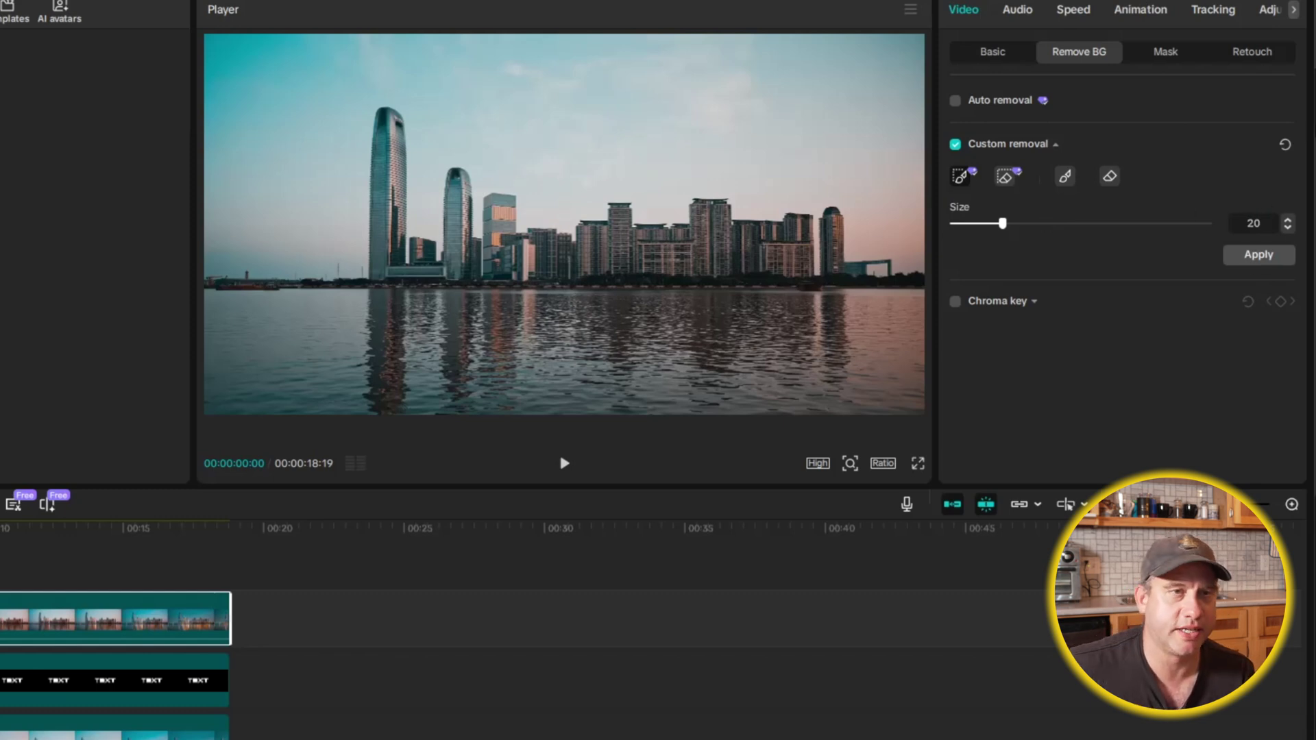
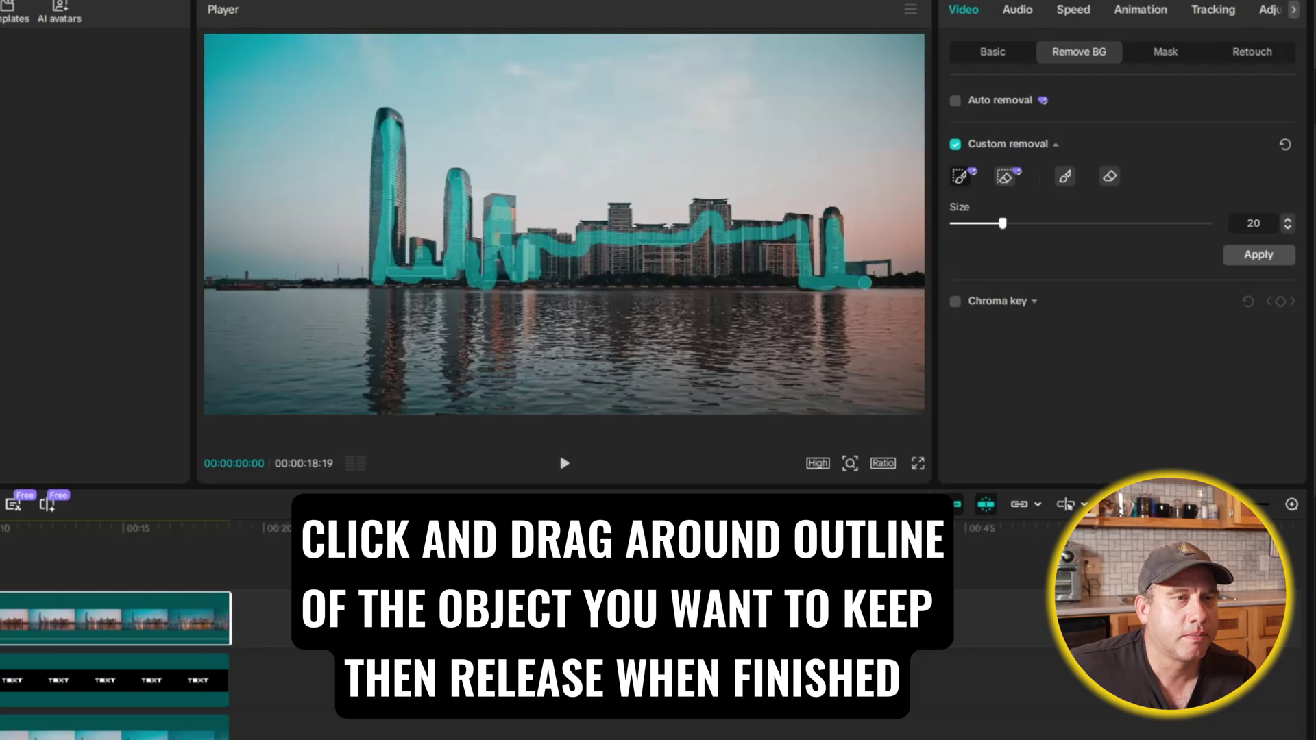
Brush over all the skyline buildings to keep them and apply the custom background removal
{"action": "left_click_drag", "start_coordinate": [855, 273], "coordinate": [384, 279]}
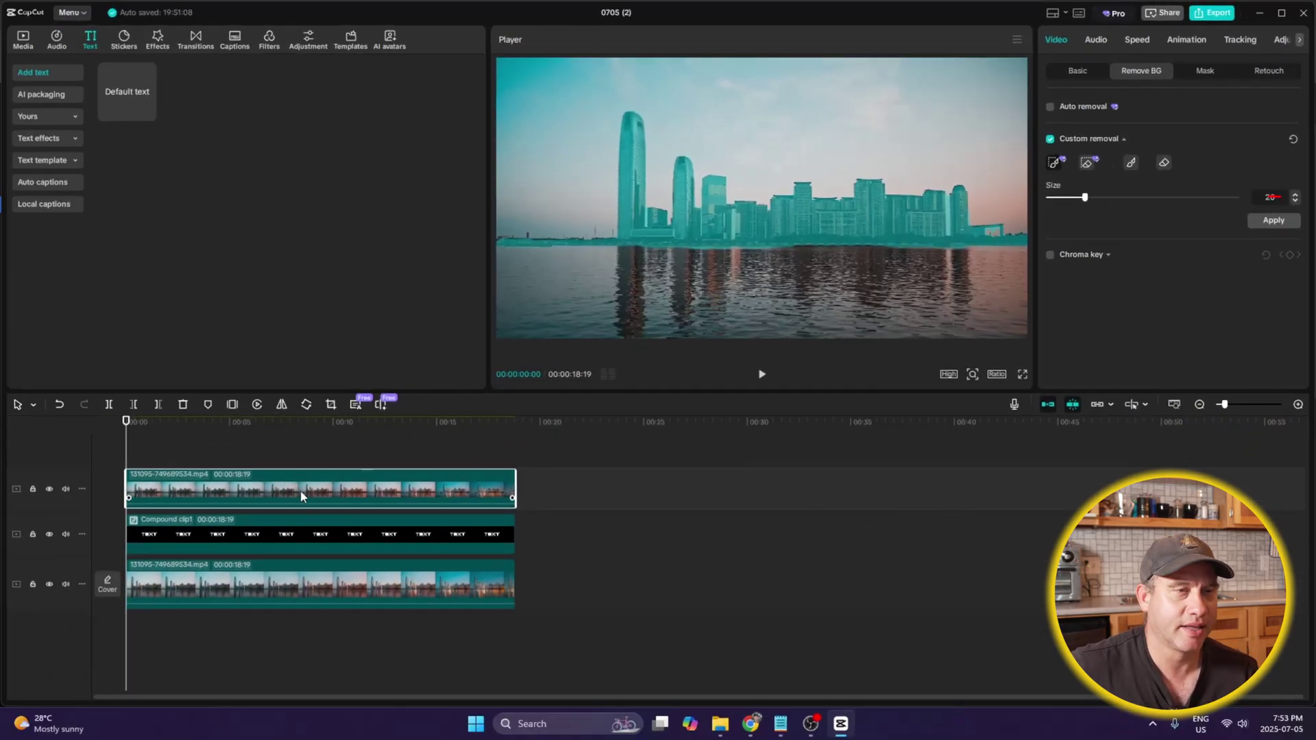
{"action": "left_click", "coordinate": [1283, 220]}
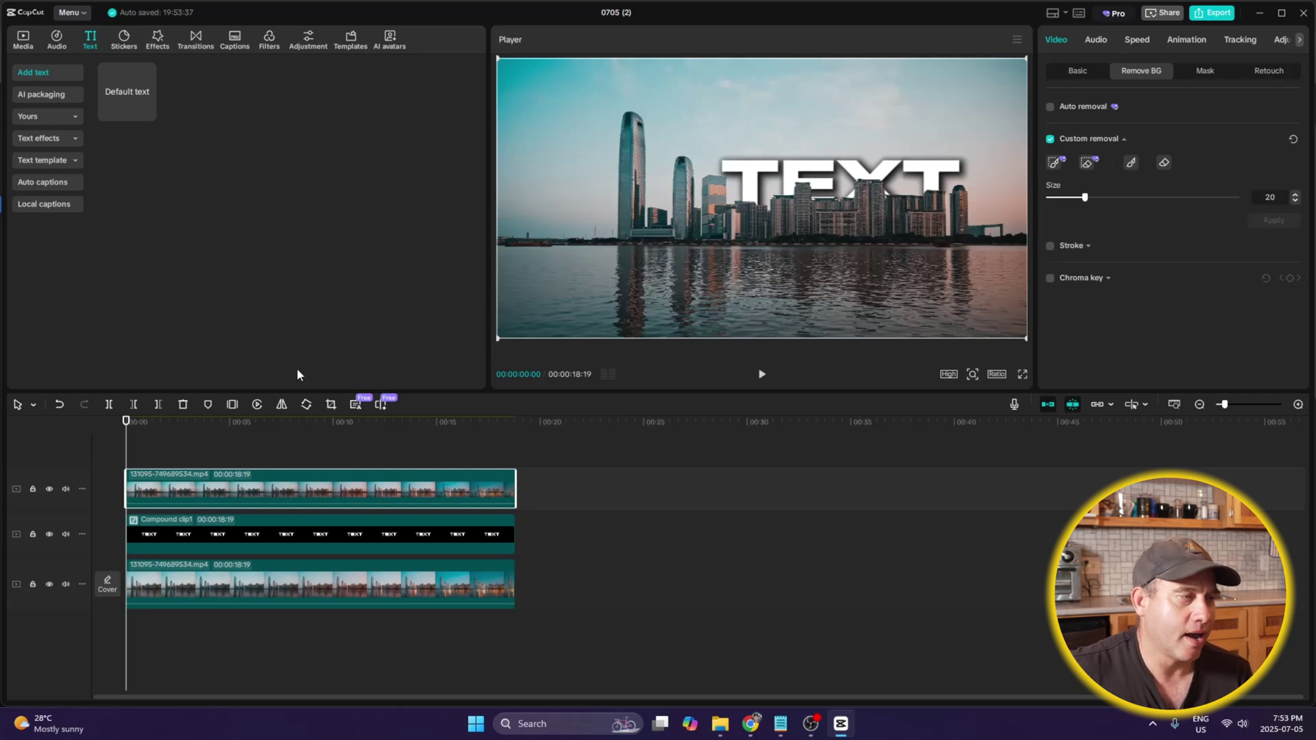
Apply the Slide Down In animation to the TEXT compound clip
{"action": "left_click", "coordinate": [237, 531]}
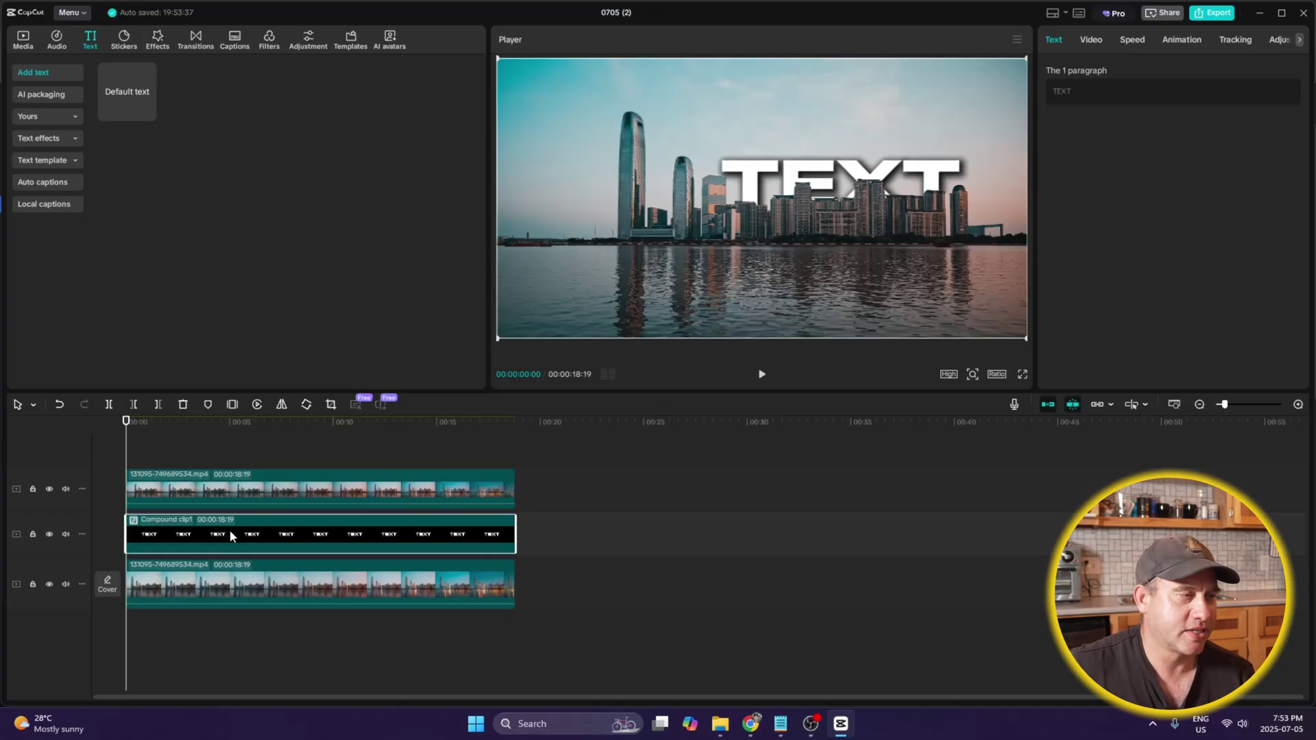
{"action": "mouse_move", "coordinate": [110, 512]}
{"action": "left_mouse_down"}
{"action": "mouse_move", "coordinate": [146, 538]}
{"action": "mouse_move", "coordinate": [323, 529]}
{"action": "left_mouse_up"}
{"action": "mouse_move", "coordinate": [473, 506]}
{"action": "left_mouse_down"}
{"action": "mouse_move", "coordinate": [427, 511]}
{"action": "mouse_move", "coordinate": [511, 537]}
{"action": "left_mouse_up"}
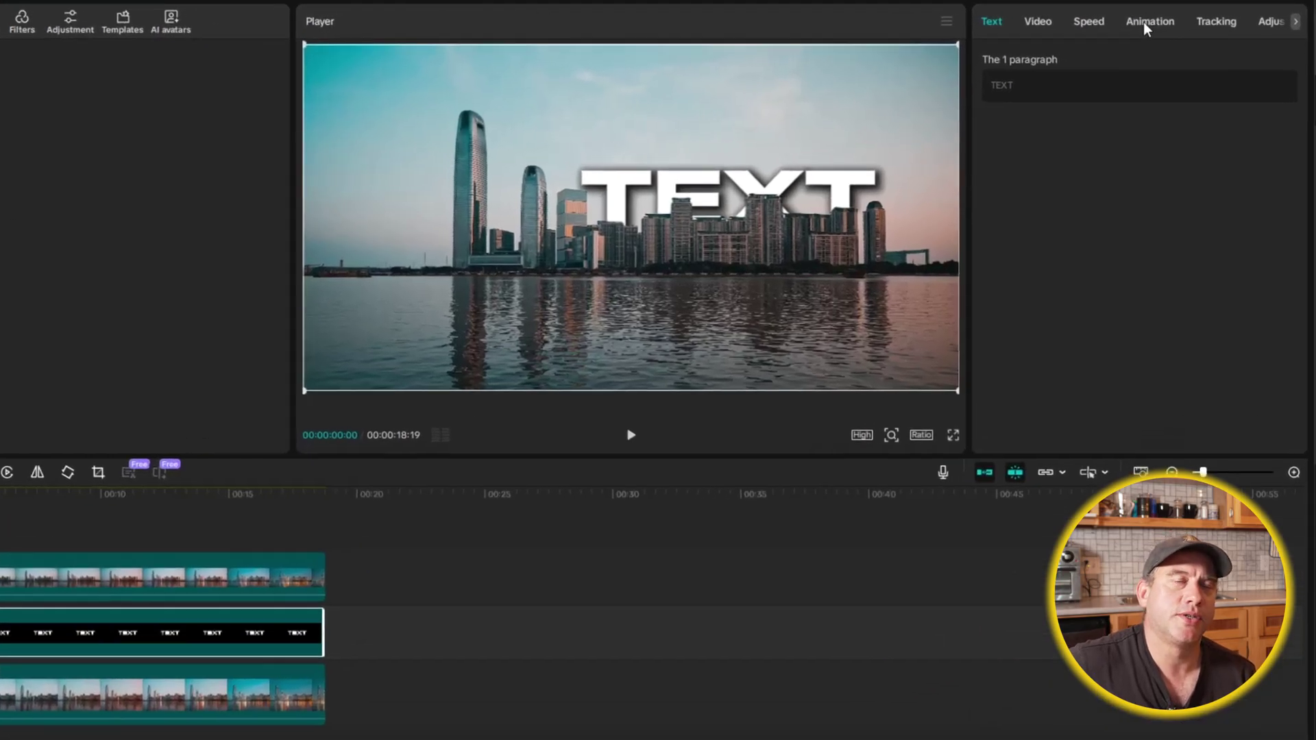
{"action": "left_click", "coordinate": [1138, 19]}
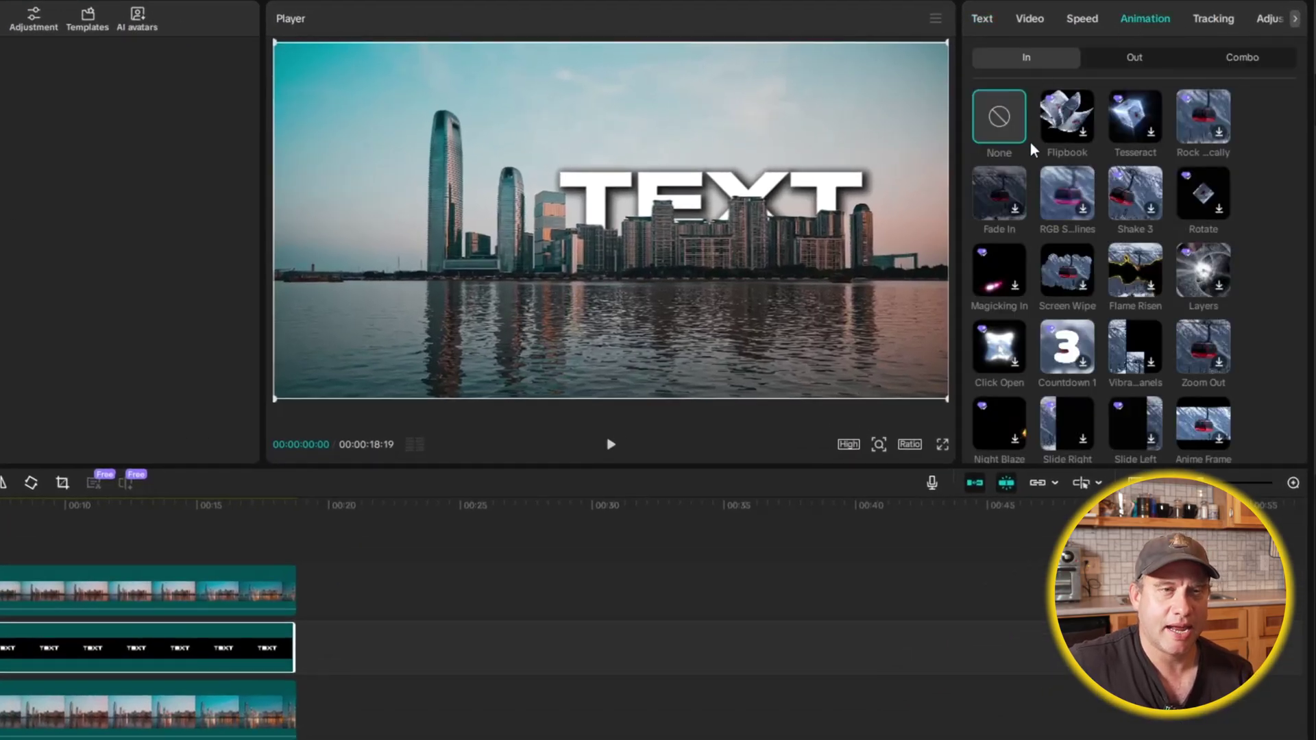
{"action": "scroll", "coordinate": [1072, 223], "scroll_direction": "down", "scroll_amount": 2}
{"action": "scroll", "coordinate": [1079, 255], "scroll_direction": "down", "scroll_amount": 2}
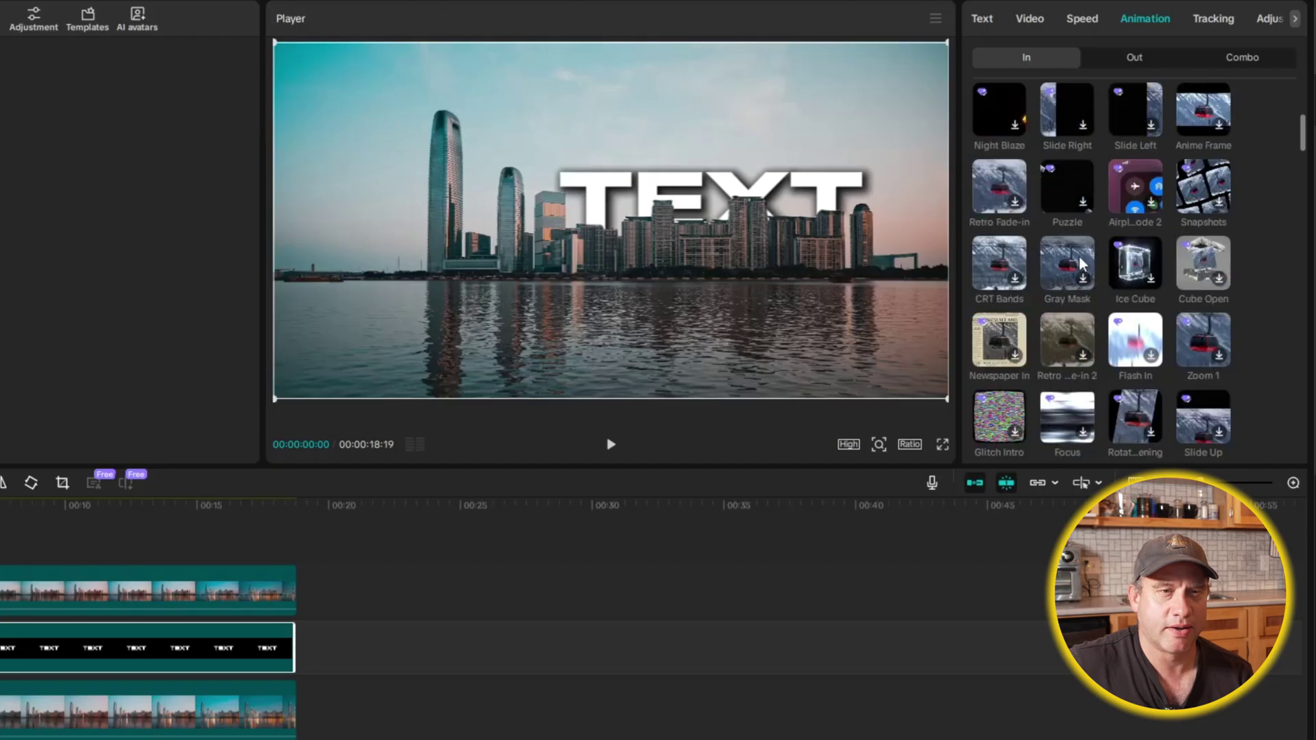
{"action": "scroll", "coordinate": [1072, 253], "scroll_direction": "down", "scroll_amount": 2}
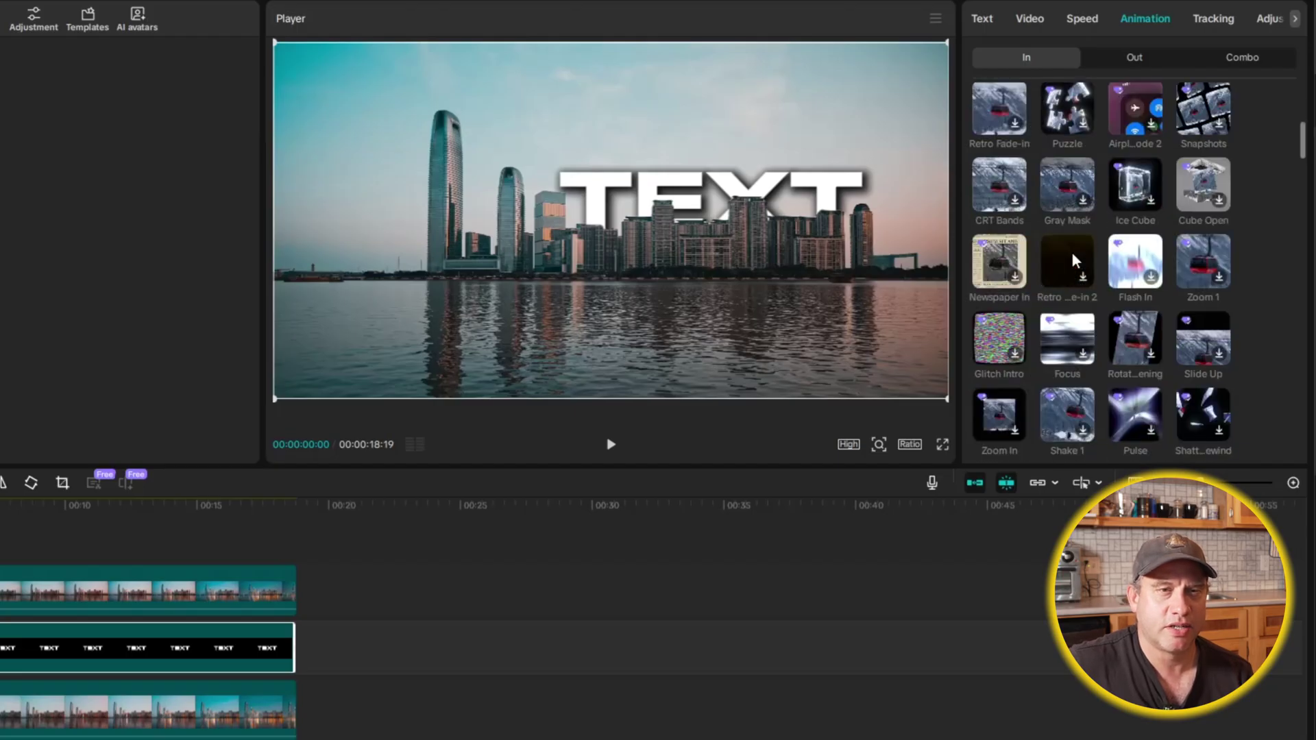
{"action": "scroll", "coordinate": [1142, 274], "scroll_direction": "down", "scroll_amount": 6}
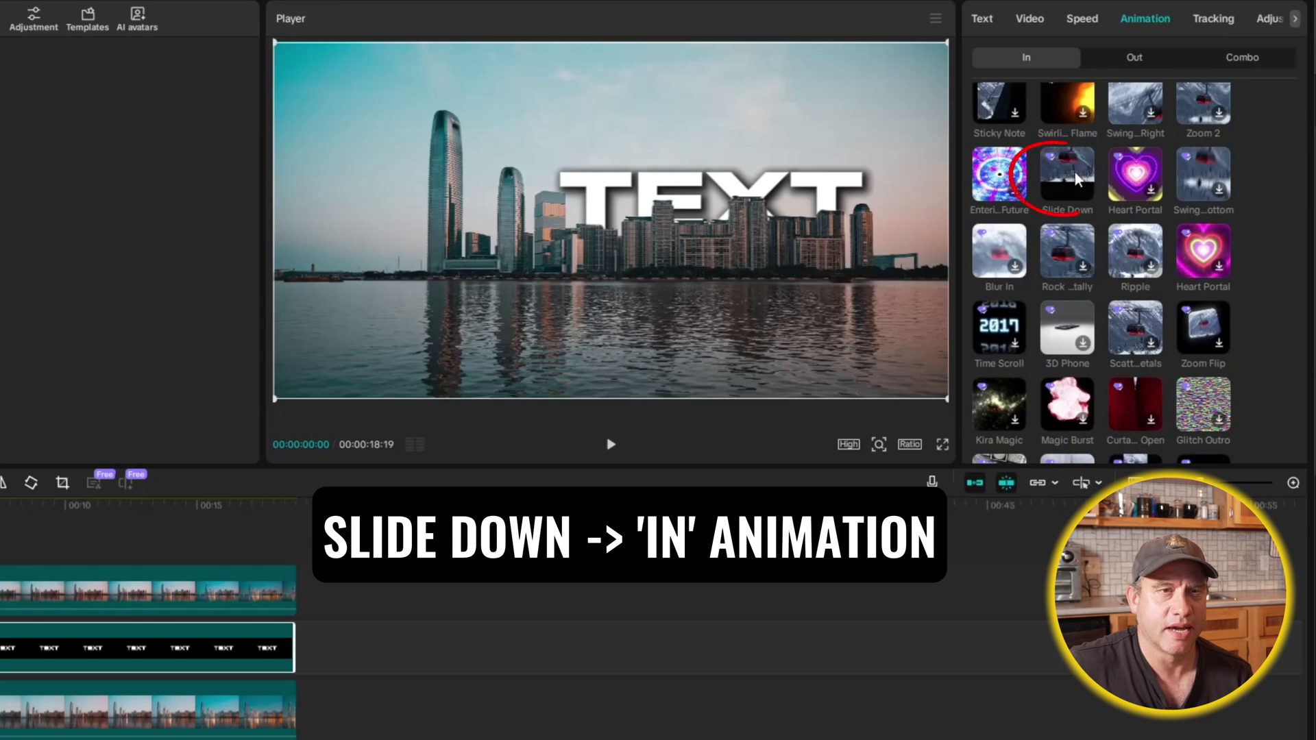
{"action": "left_click", "coordinate": [1075, 171]}
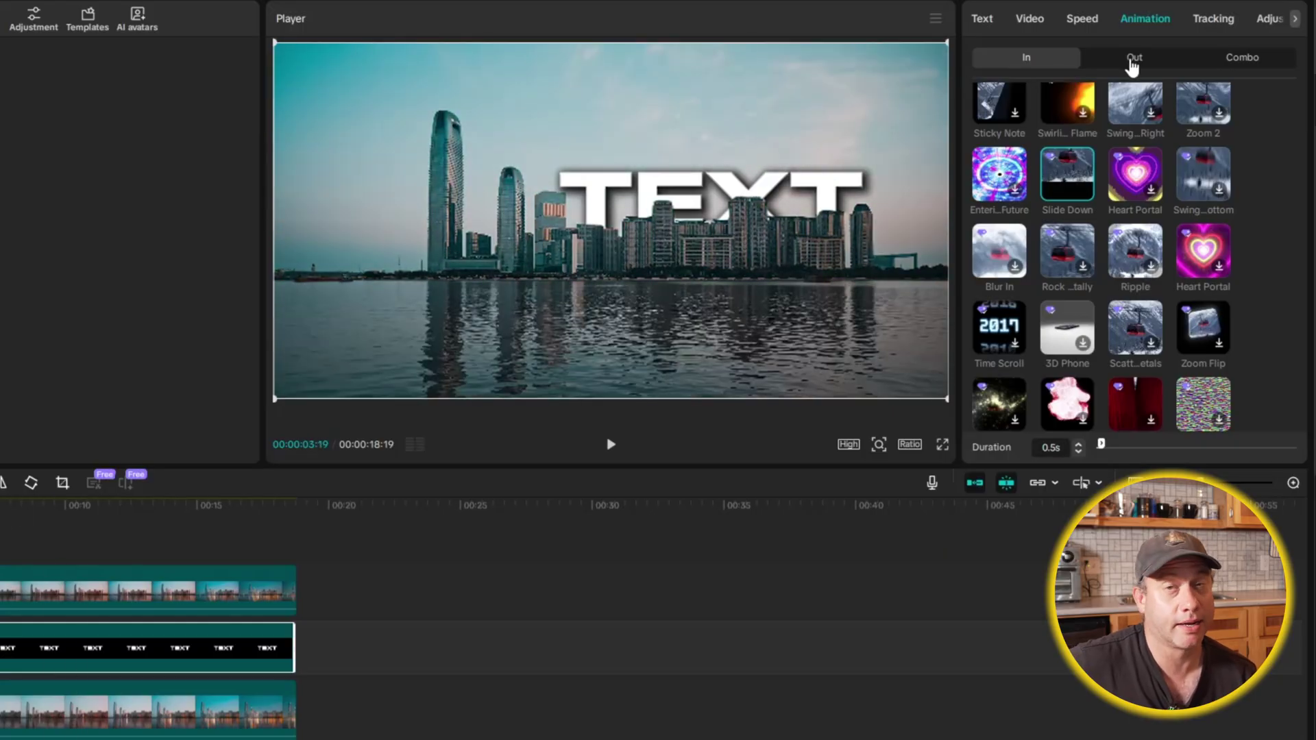
Apply the Slide Up Out animation to the TEXT compound clip and play the result in full screen
{"action": "left_click", "coordinate": [1131, 62]}
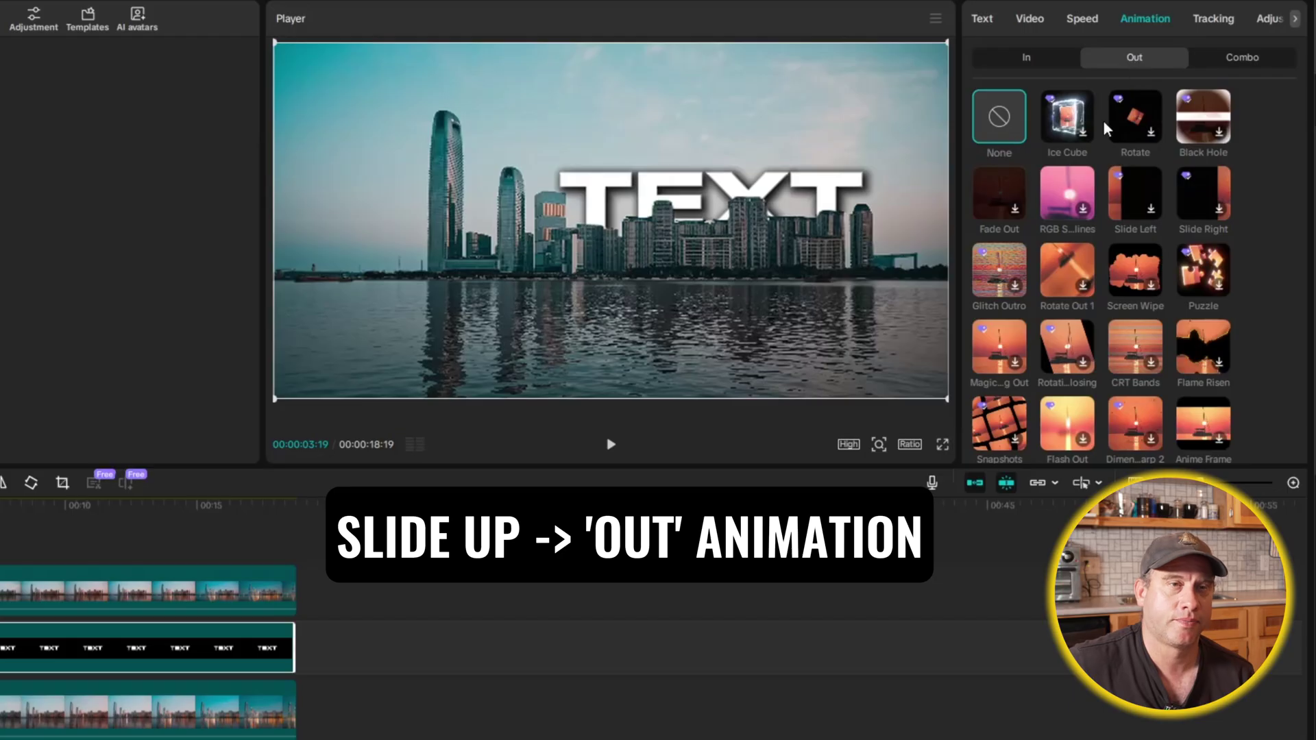
{"action": "scroll", "coordinate": [1110, 198], "scroll_direction": "down", "scroll_amount": 2}
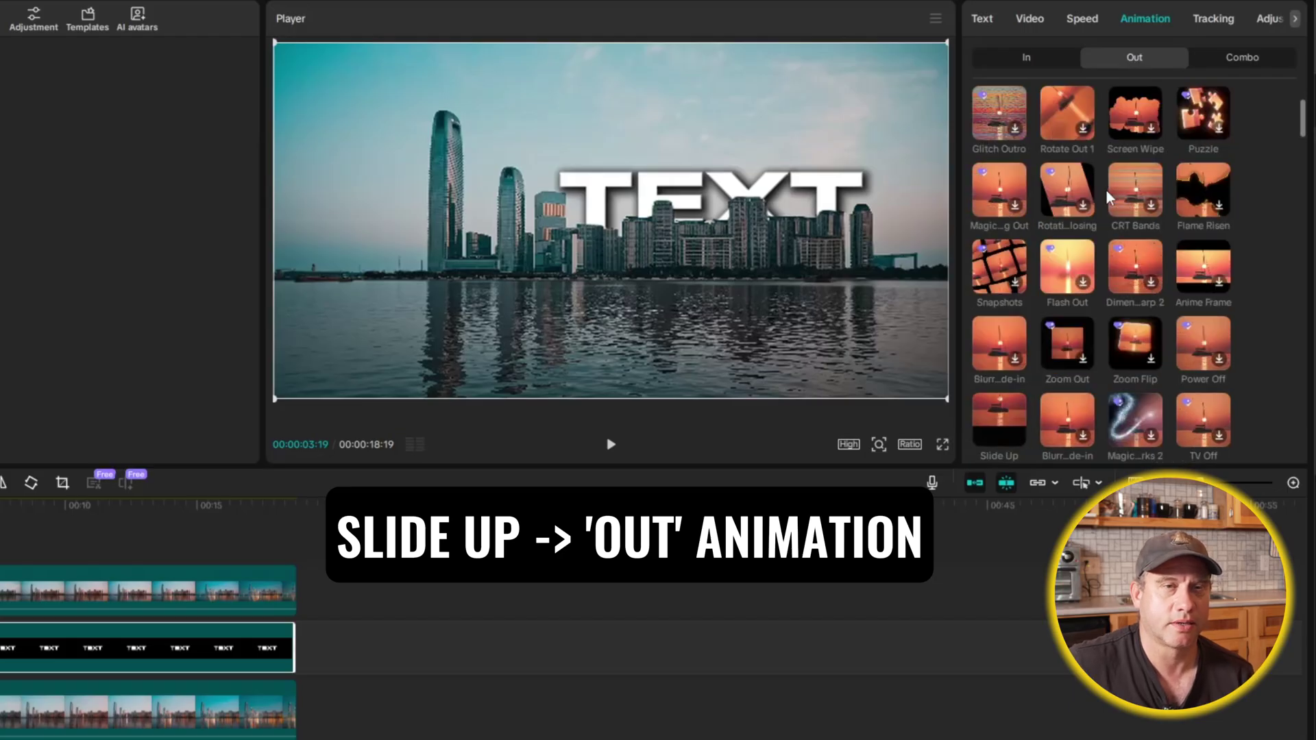
{"action": "scroll", "coordinate": [1110, 199], "scroll_direction": "down", "scroll_amount": 1}
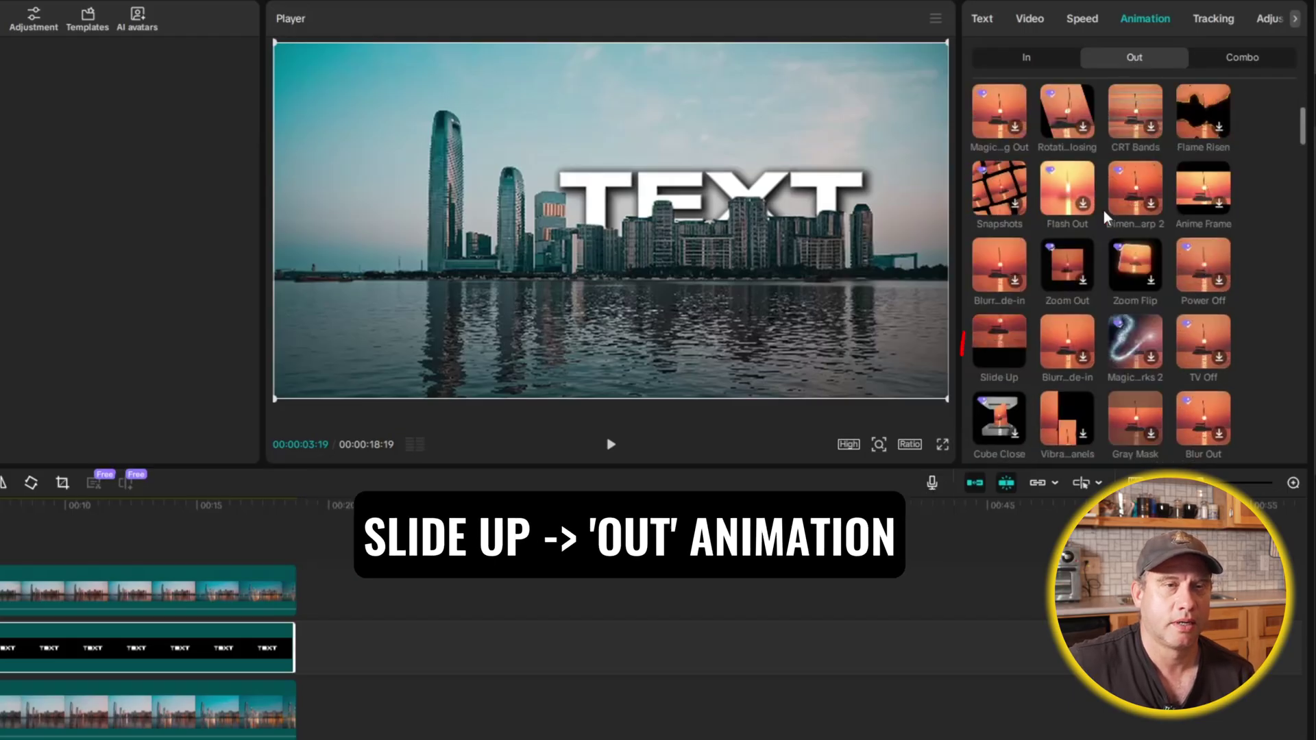
{"action": "left_click", "coordinate": [1011, 341]}
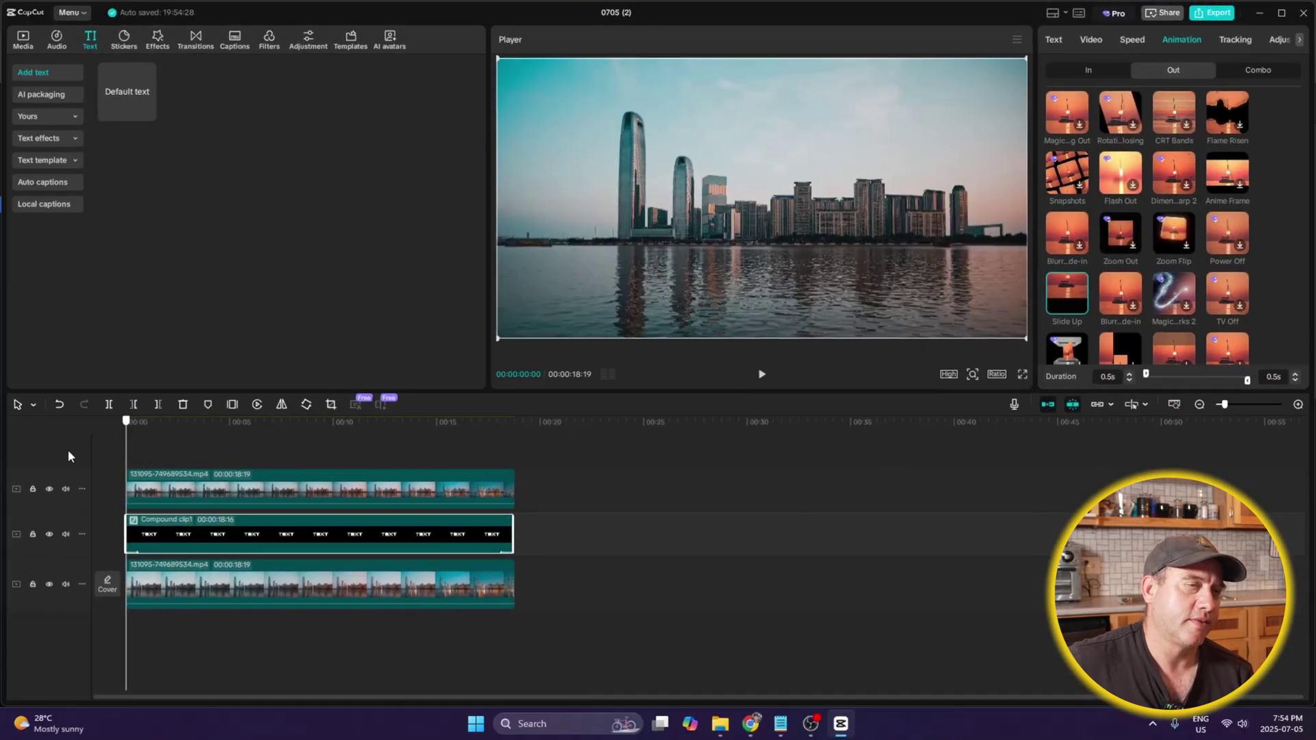
{"action": "left_click", "coordinate": [1023, 374]}
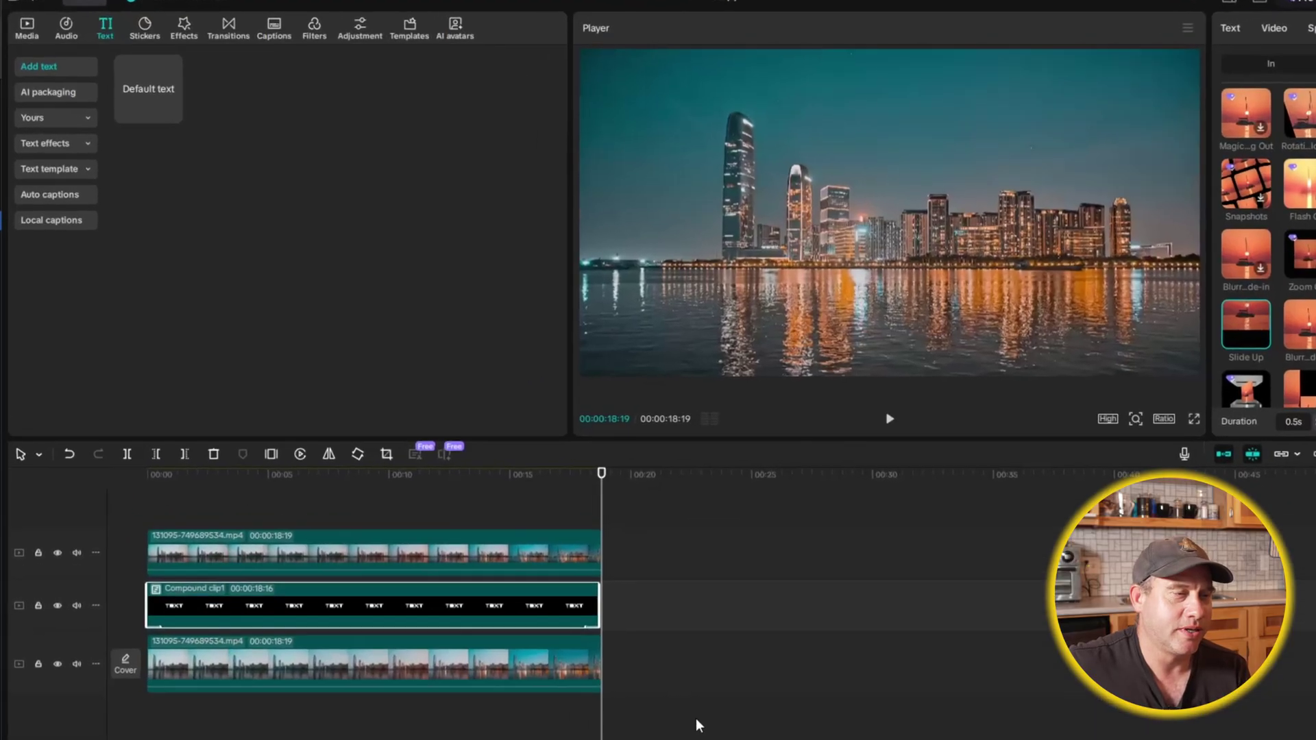
Delete all skyline and text clips from the timeline and add the imported lion video at its start
{"action": "left_click_drag", "start_coordinate": [697, 718], "coordinate": [489, 516]}
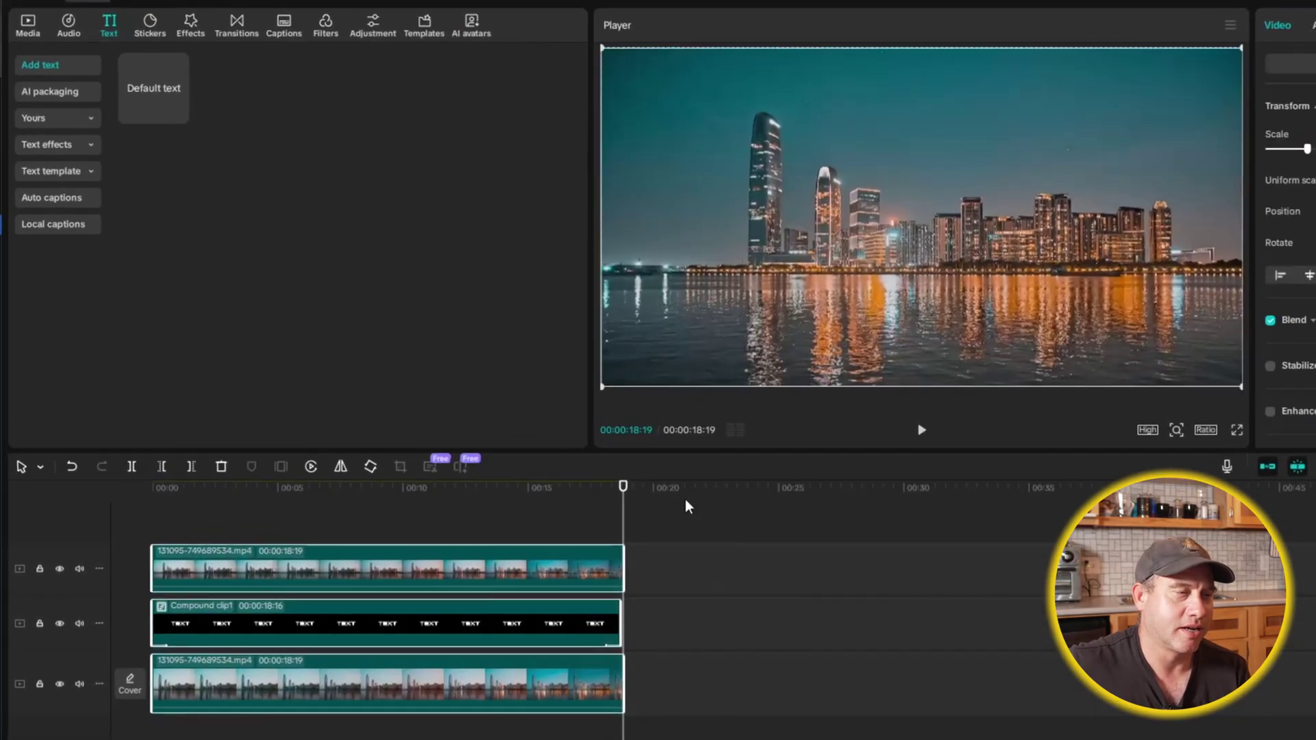
{"action": "key", "text": "Delete"}
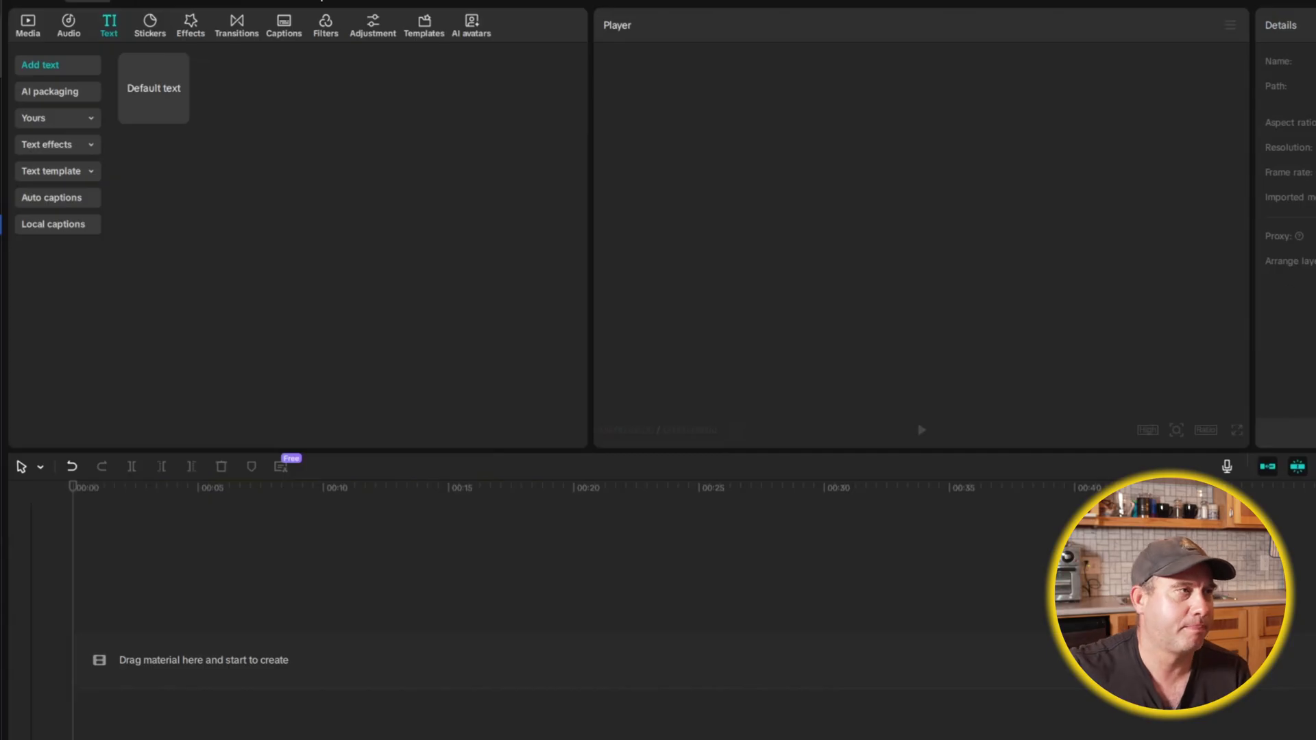
{"action": "left_click", "coordinate": [19, 26]}
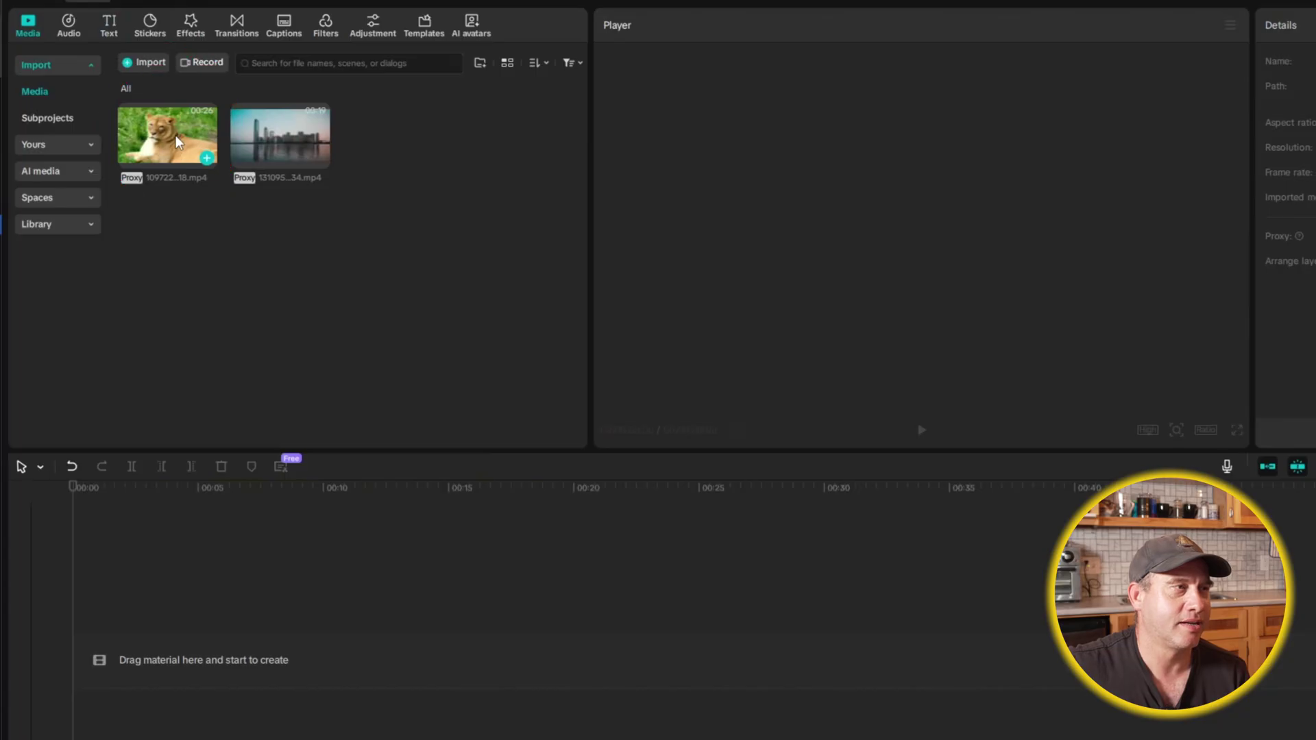
{"action": "left_click_drag", "start_coordinate": [175, 134], "coordinate": [155, 651]}
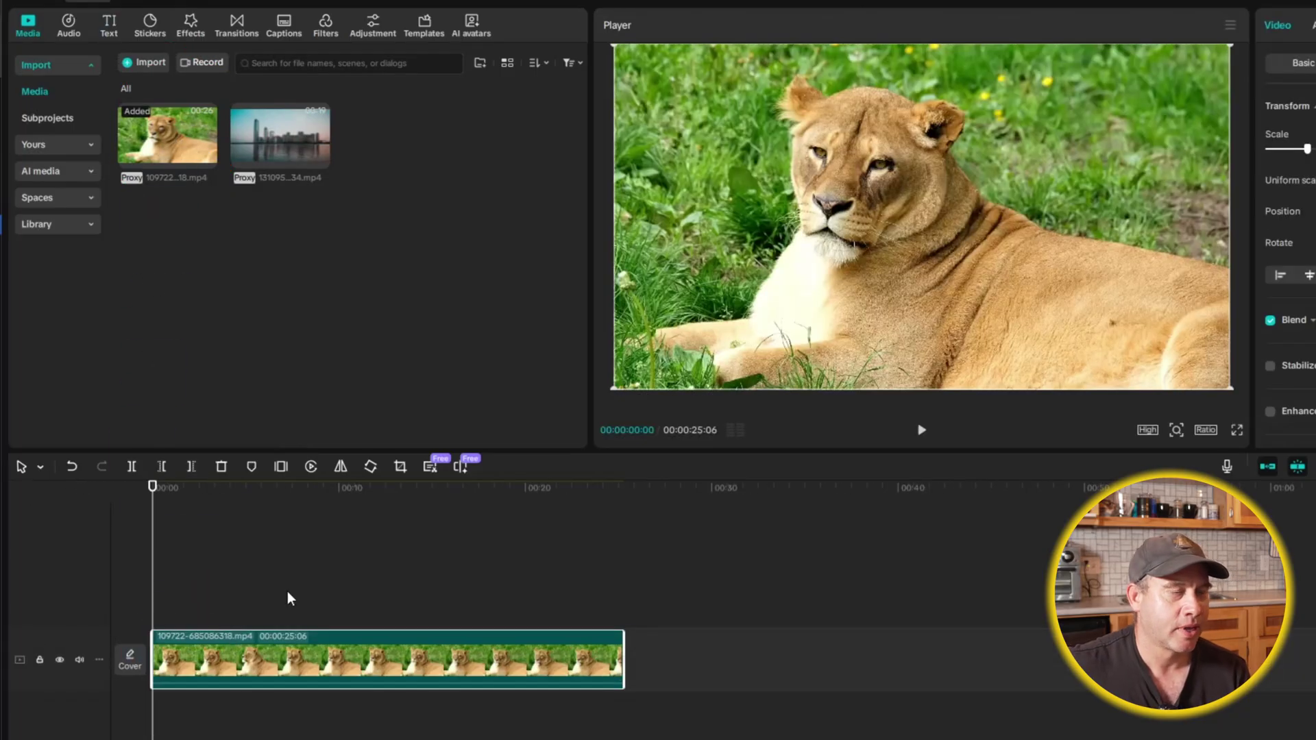
Add a default text title on a track above the lion clip, spanning the clip's full length
{"action": "mouse_move", "coordinate": [306, 689]}
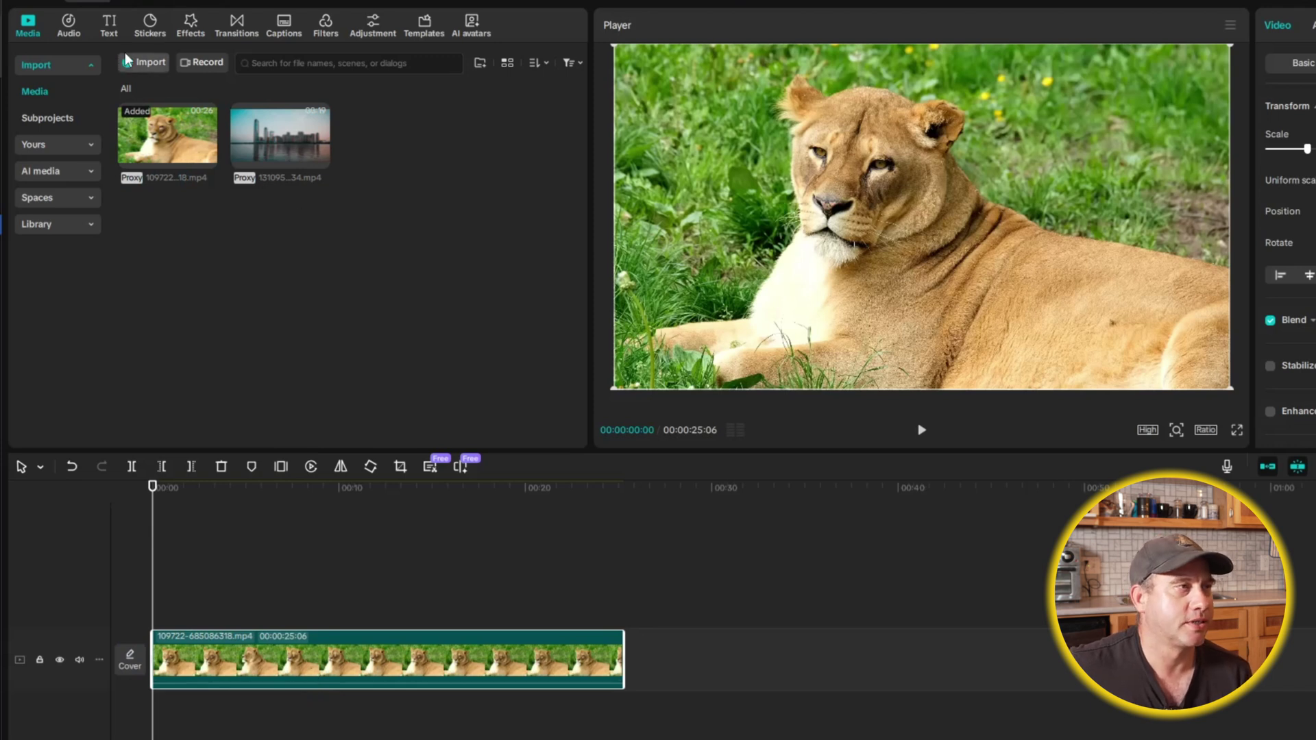
{"action": "left_click", "coordinate": [110, 24]}
{"action": "mouse_move", "coordinate": [184, 115]}
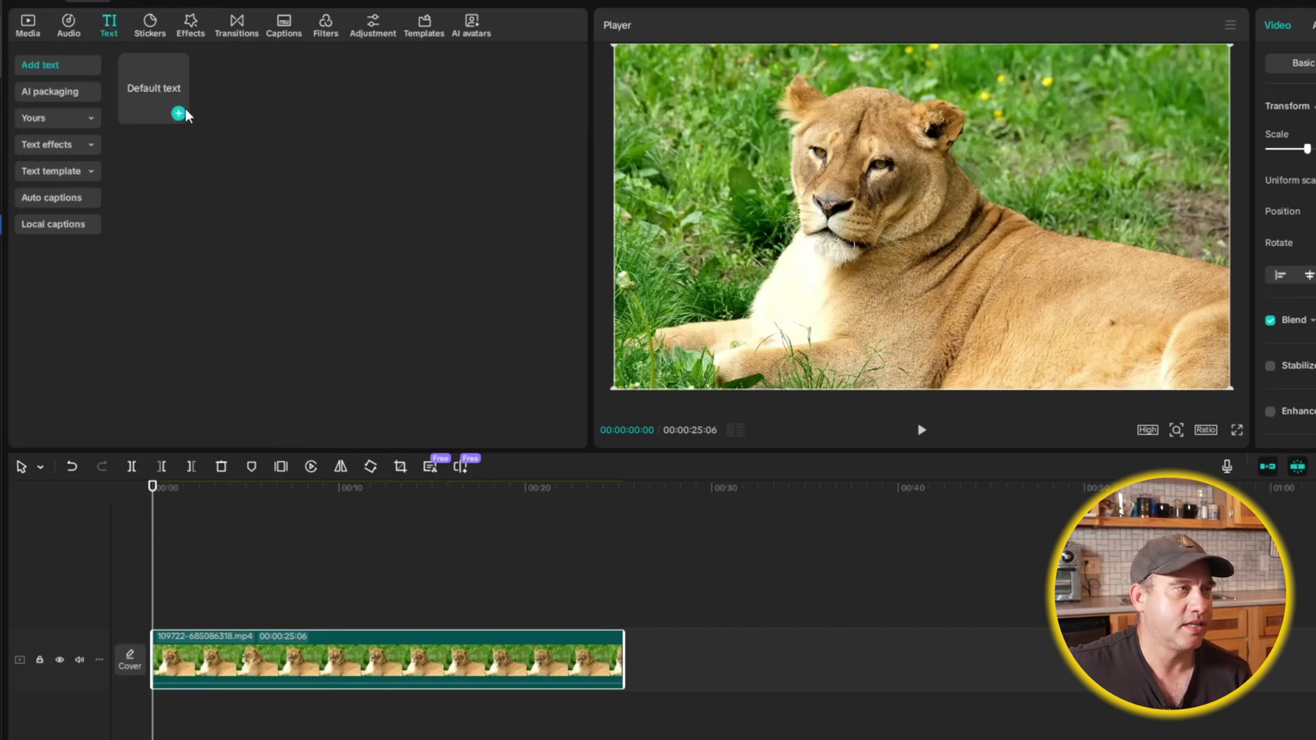
{"action": "left_click_drag", "start_coordinate": [152, 92], "coordinate": [624, 621]}
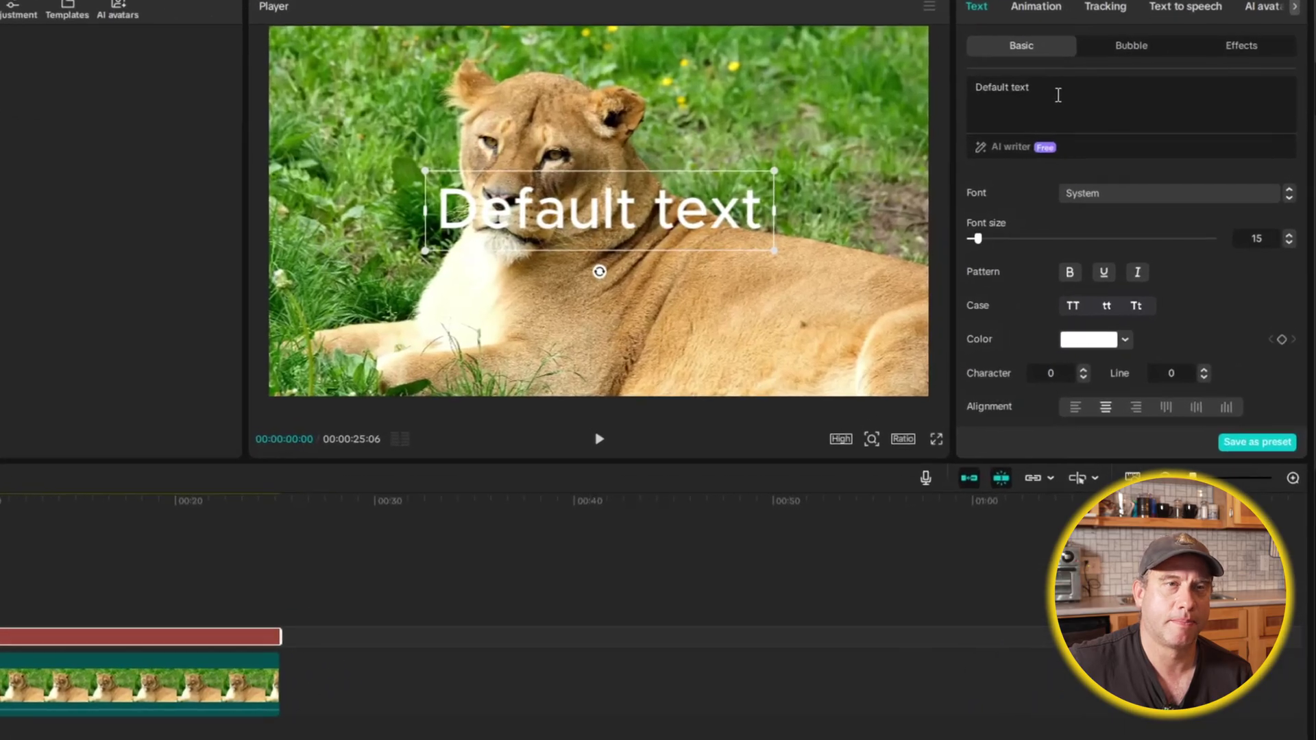
Replace the title's wording with LION and set its font to DrukWide-Medium
{"action": "triple_click", "coordinate": [1090, 103]}
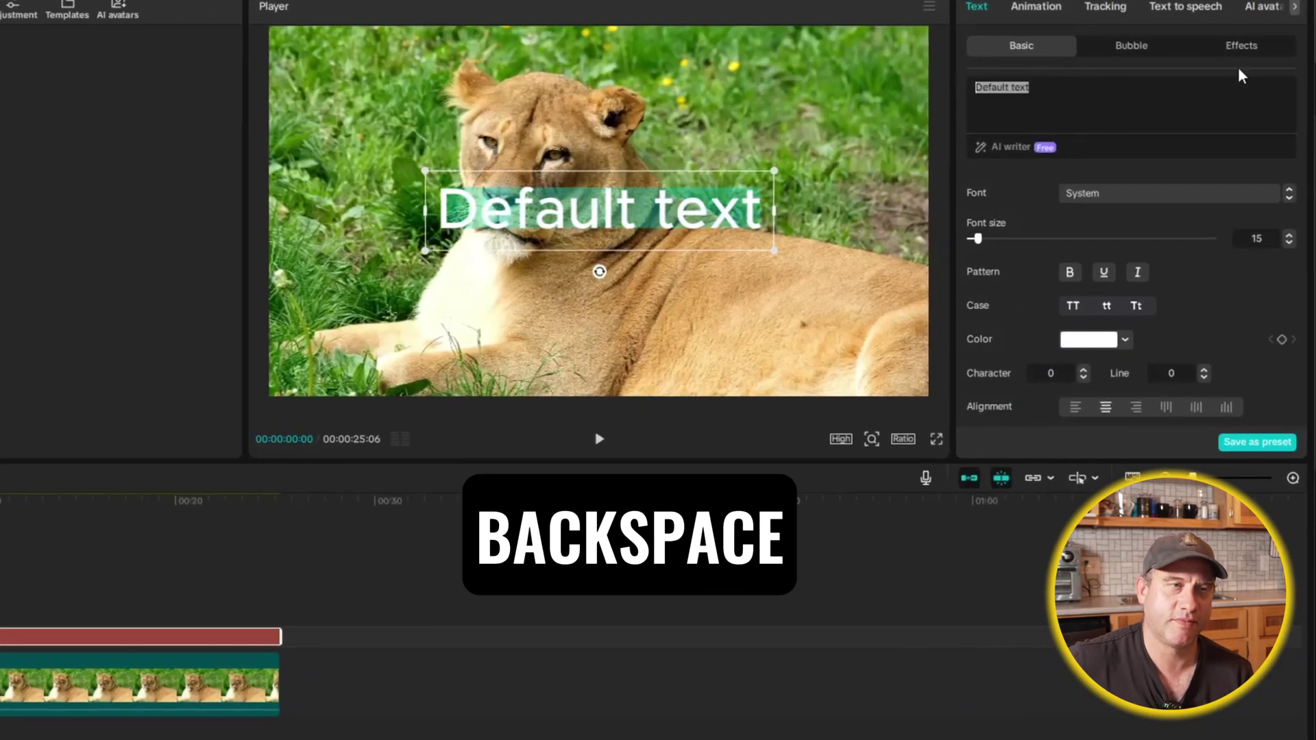
{"action": "key", "text": "BackSpace"}
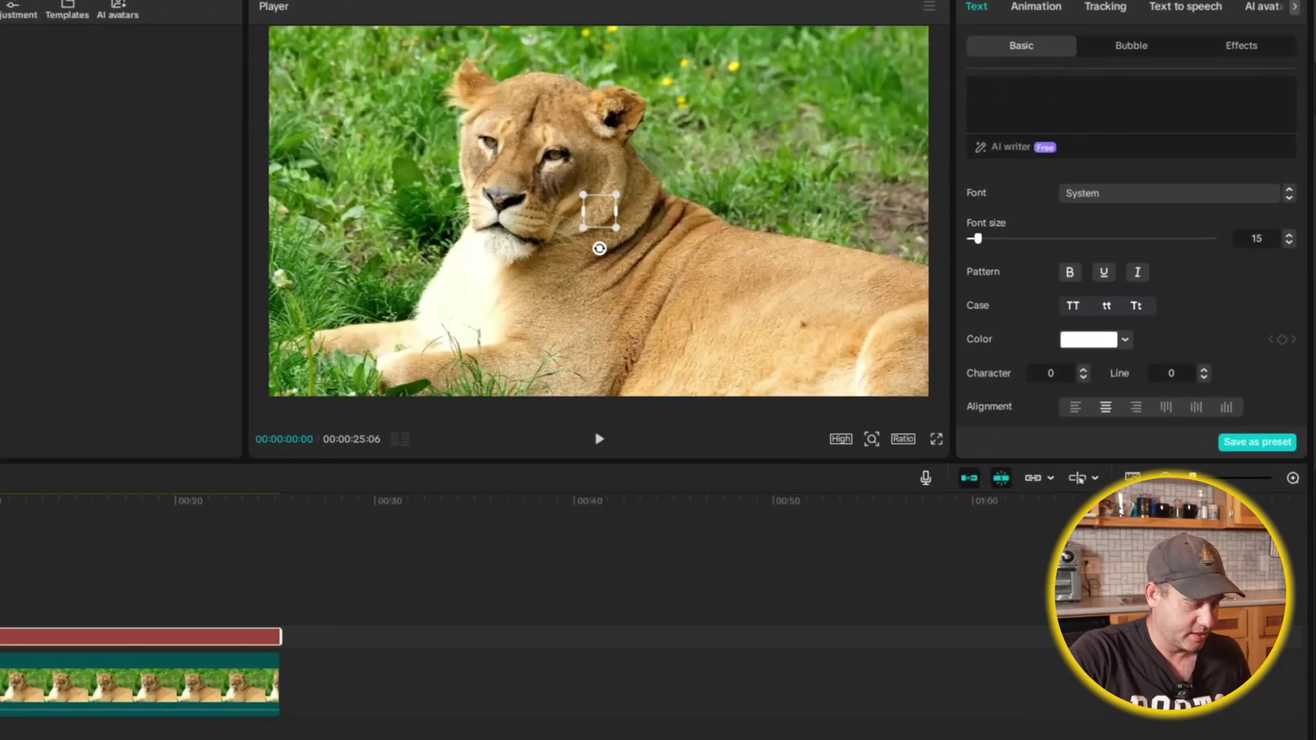
{"action": "type", "text": "LION"}
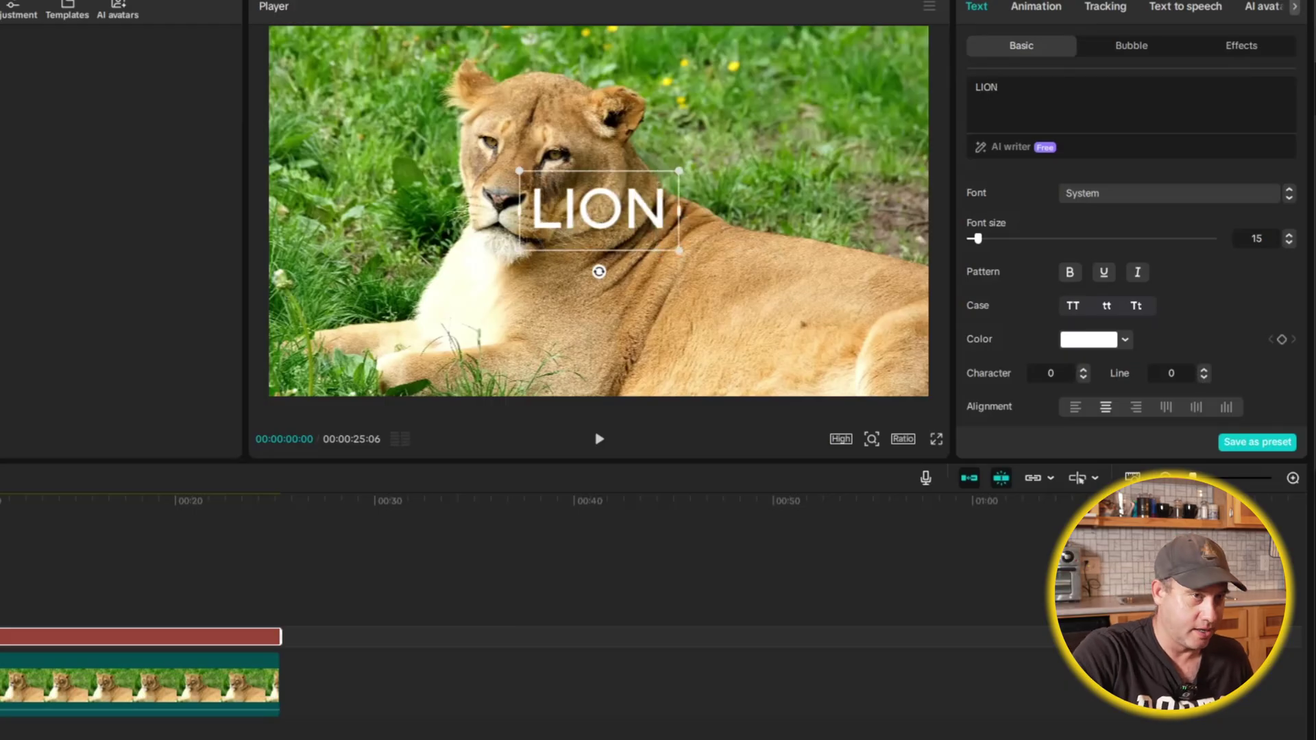
{"action": "left_click", "coordinate": [1097, 195]}
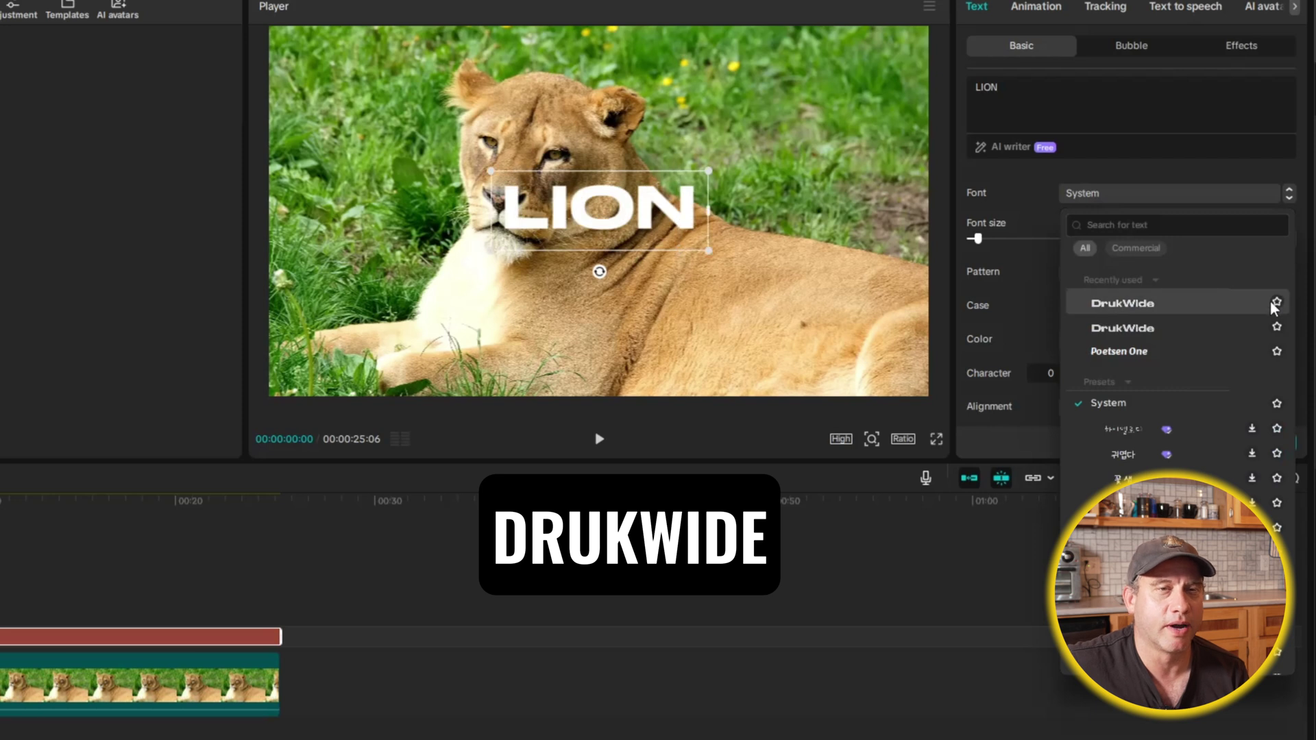
{"action": "left_click", "coordinate": [1169, 307]}
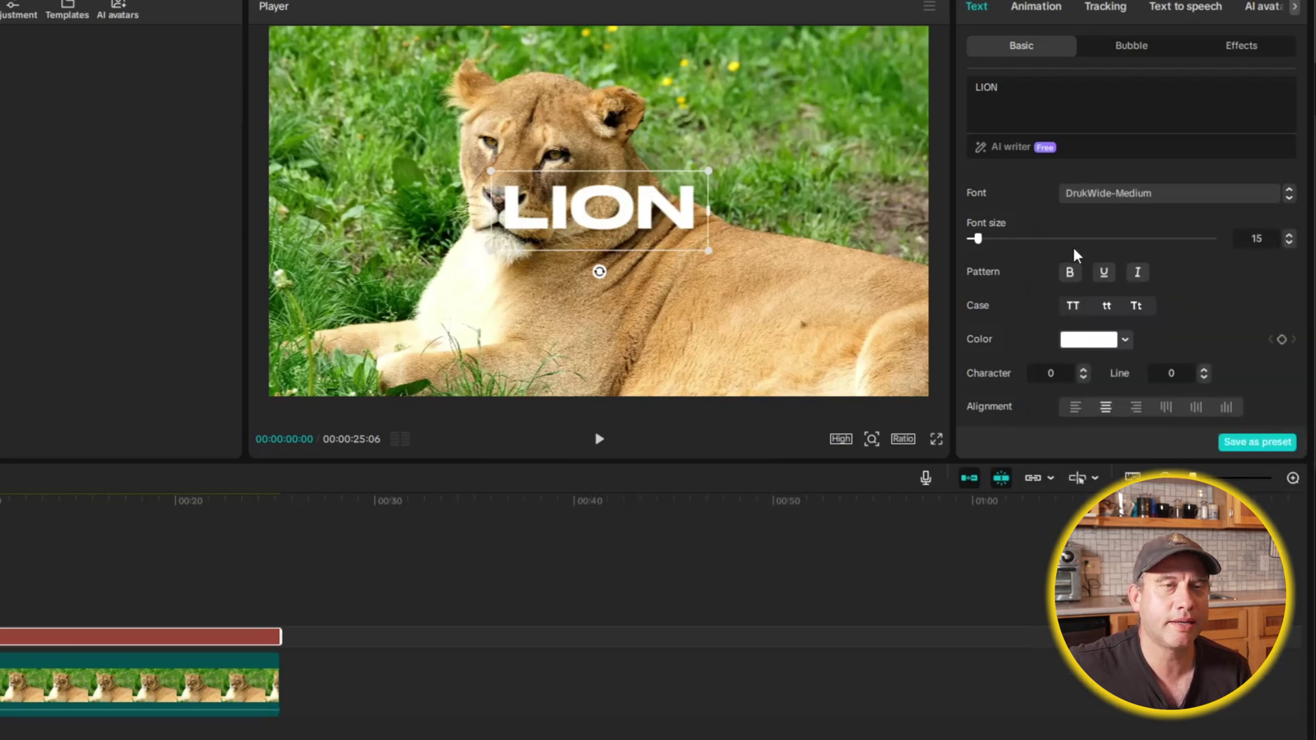
Enable a shadow on the LION title
{"action": "scroll", "coordinate": [1145, 247], "scroll_direction": "down", "scroll_amount": 10}
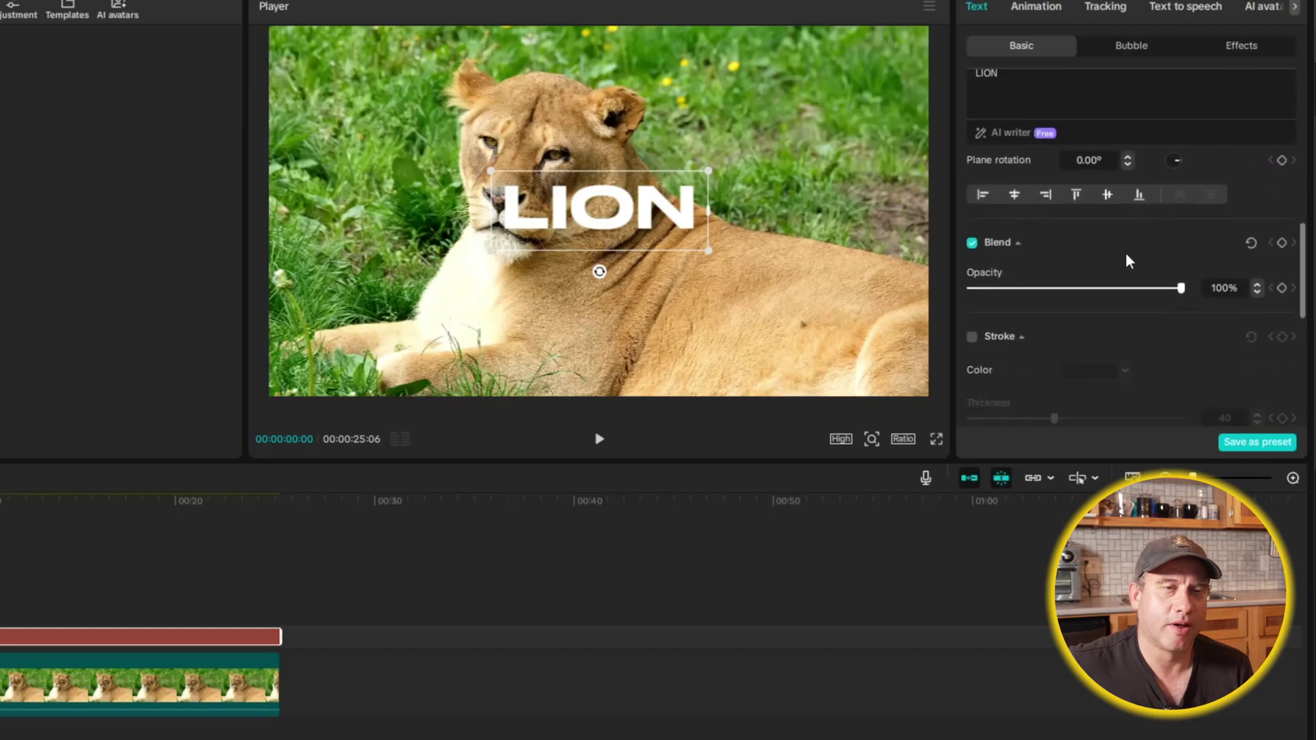
{"action": "scroll", "coordinate": [1061, 311], "scroll_direction": "down", "scroll_amount": 3}
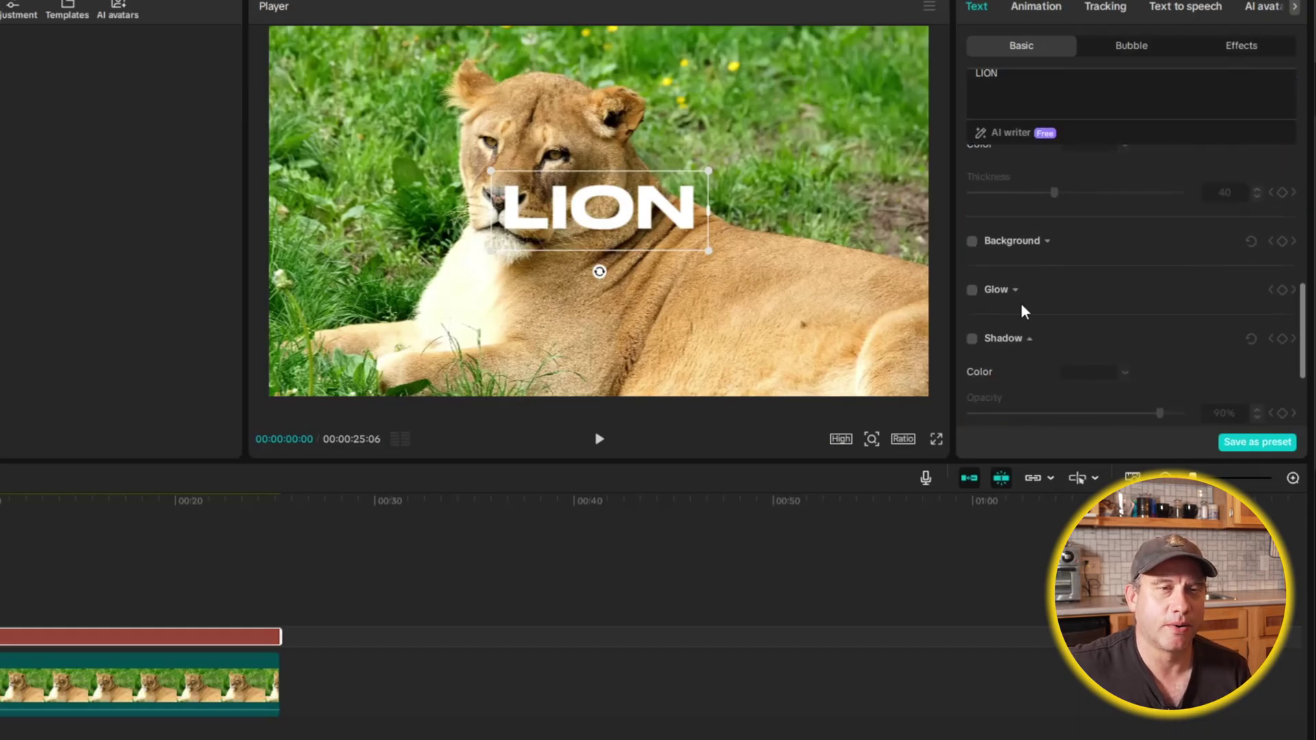
{"action": "left_click", "coordinate": [972, 339]}
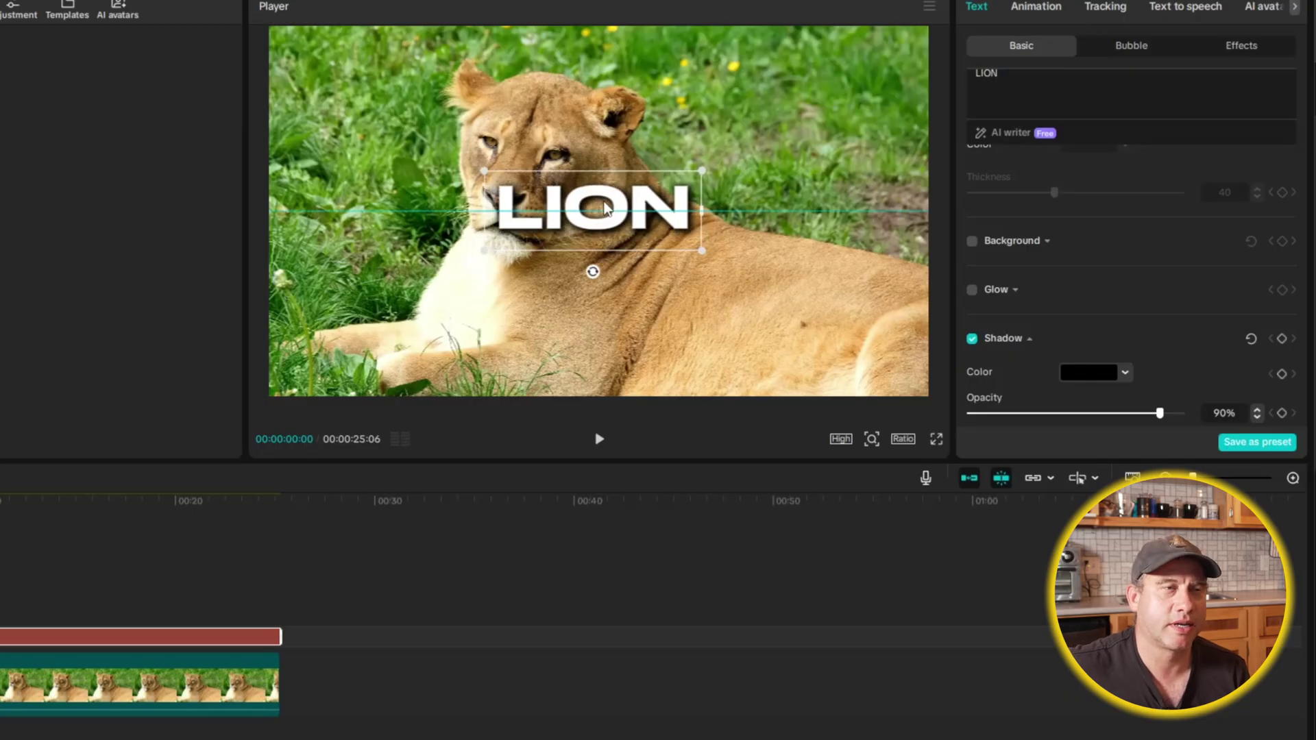
Enlarge the LION title in the preview and position it across the lion's face and neck
{"action": "left_click_drag", "start_coordinate": [603, 208], "coordinate": [693, 225]}
{"action": "left_click_drag", "start_coordinate": [746, 179], "coordinate": [926, 106]}
{"action": "left_click_drag", "start_coordinate": [661, 253], "coordinate": [691, 228]}
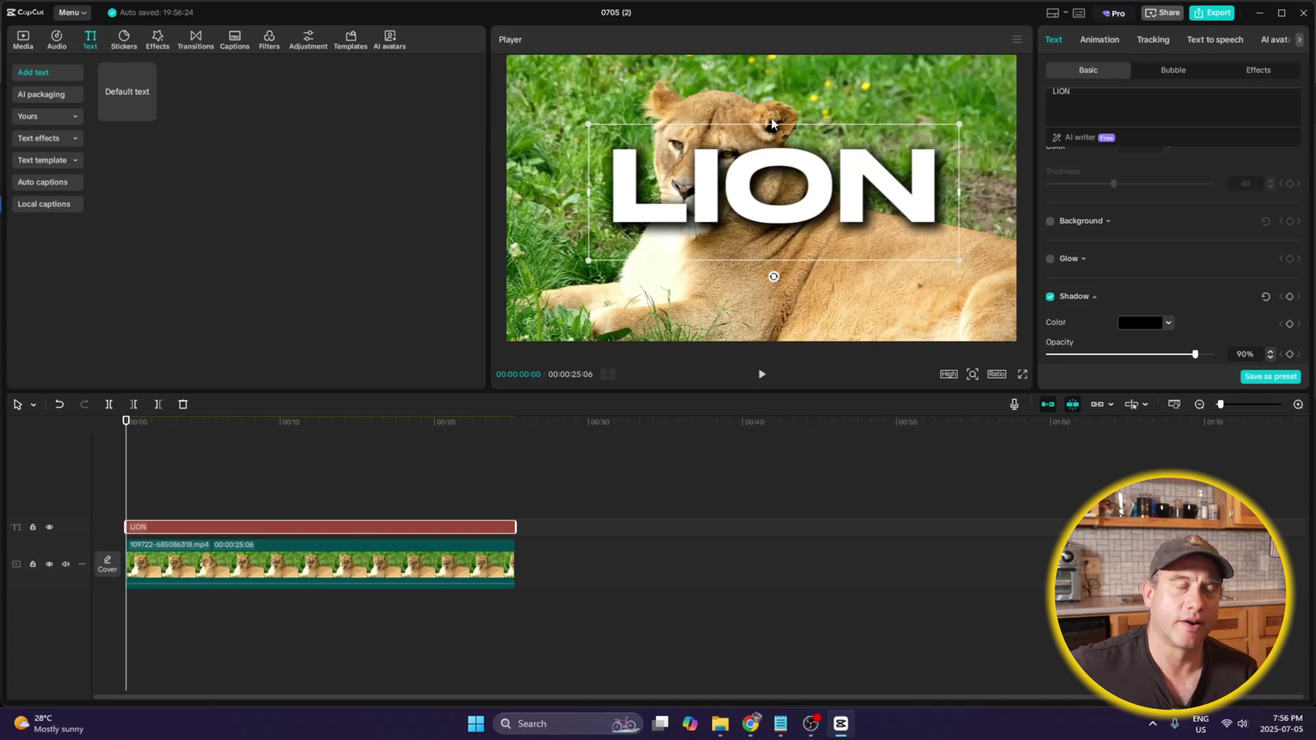
{"action": "left_click", "coordinate": [273, 560]}
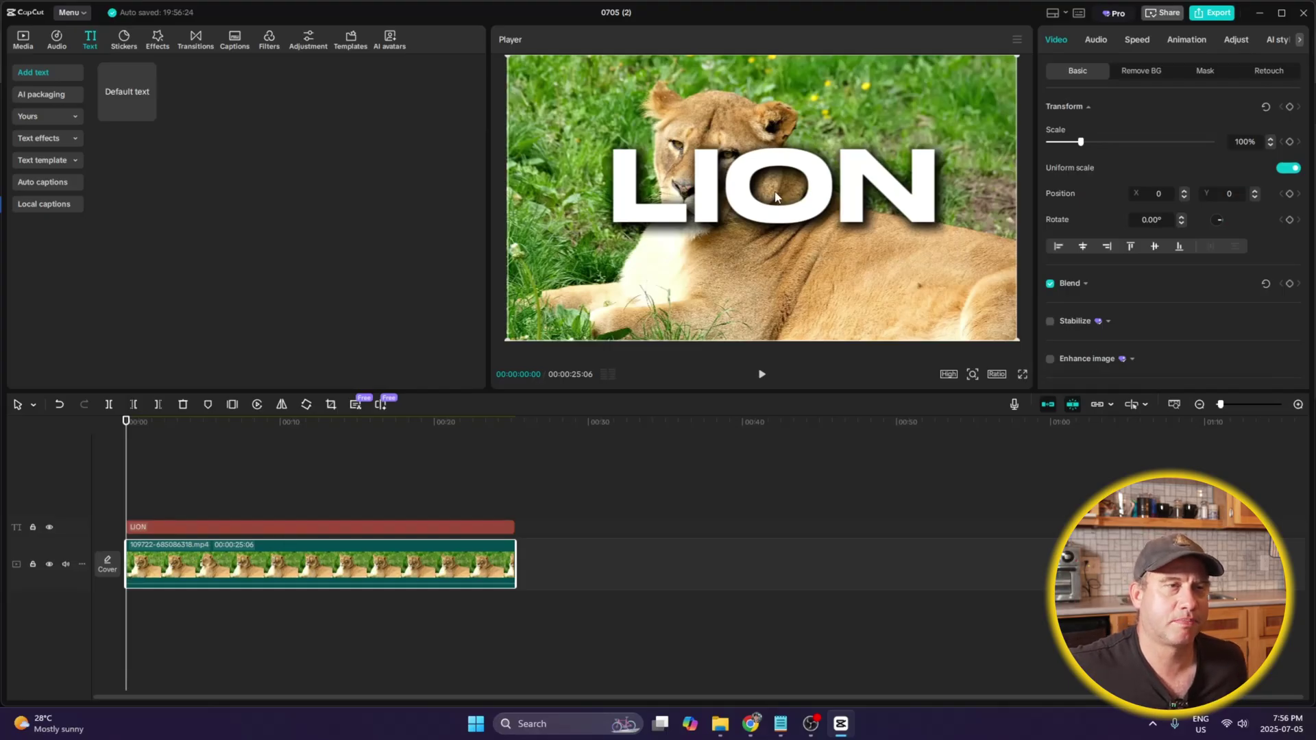
{"action": "left_click", "coordinate": [362, 527]}
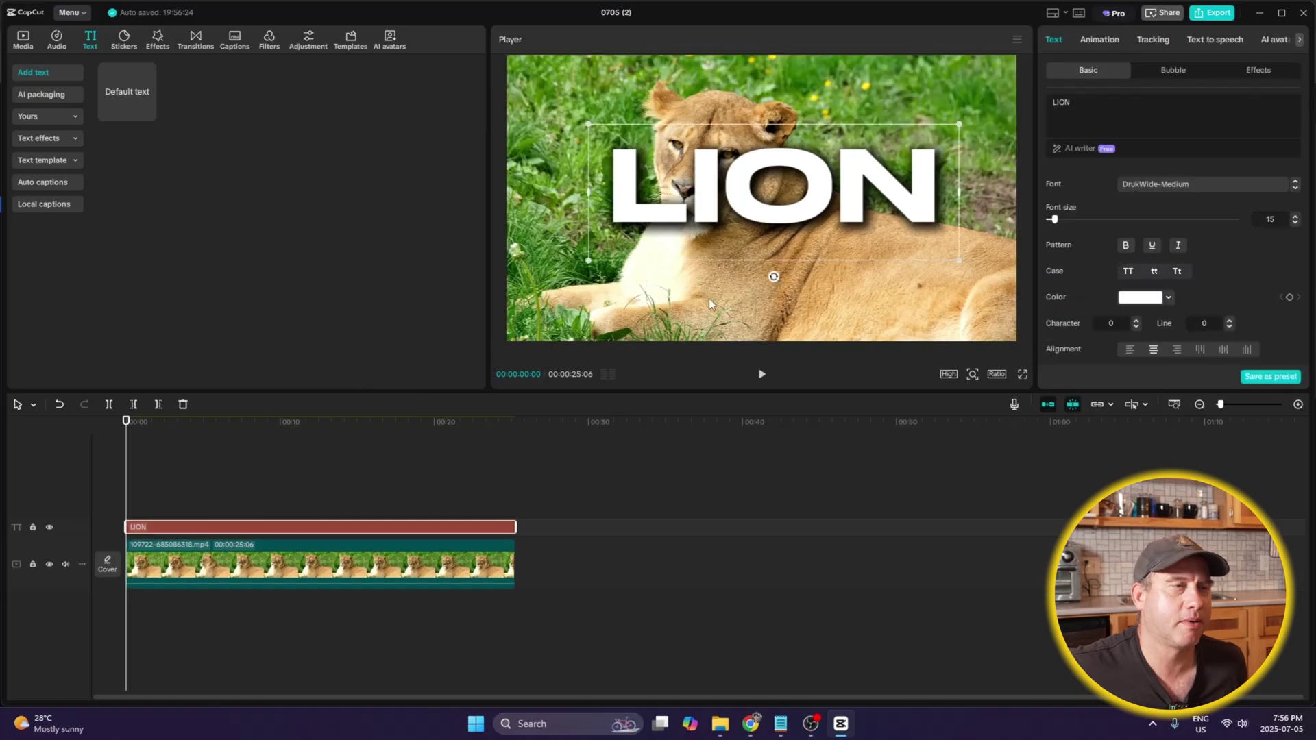
{"action": "left_click_drag", "start_coordinate": [766, 203], "coordinate": [767, 195]}
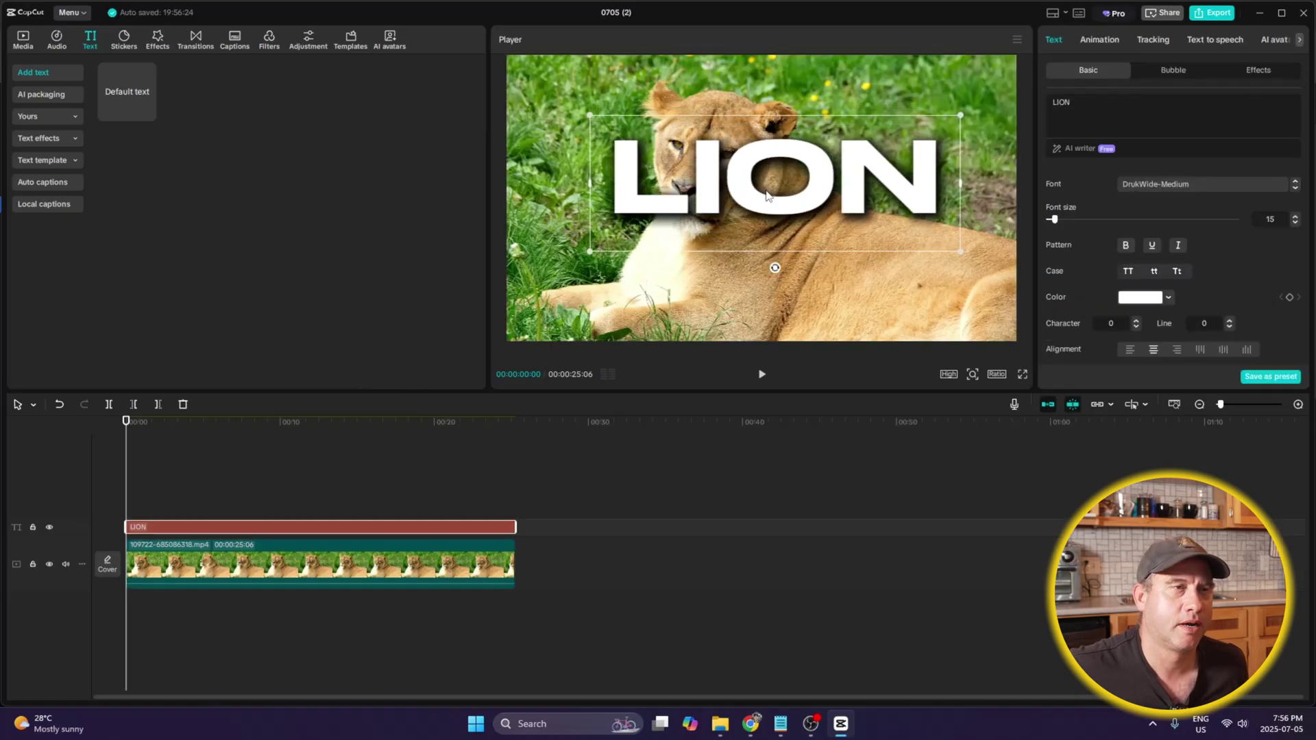
{"action": "left_click_drag", "start_coordinate": [965, 120], "coordinate": [972, 111]}
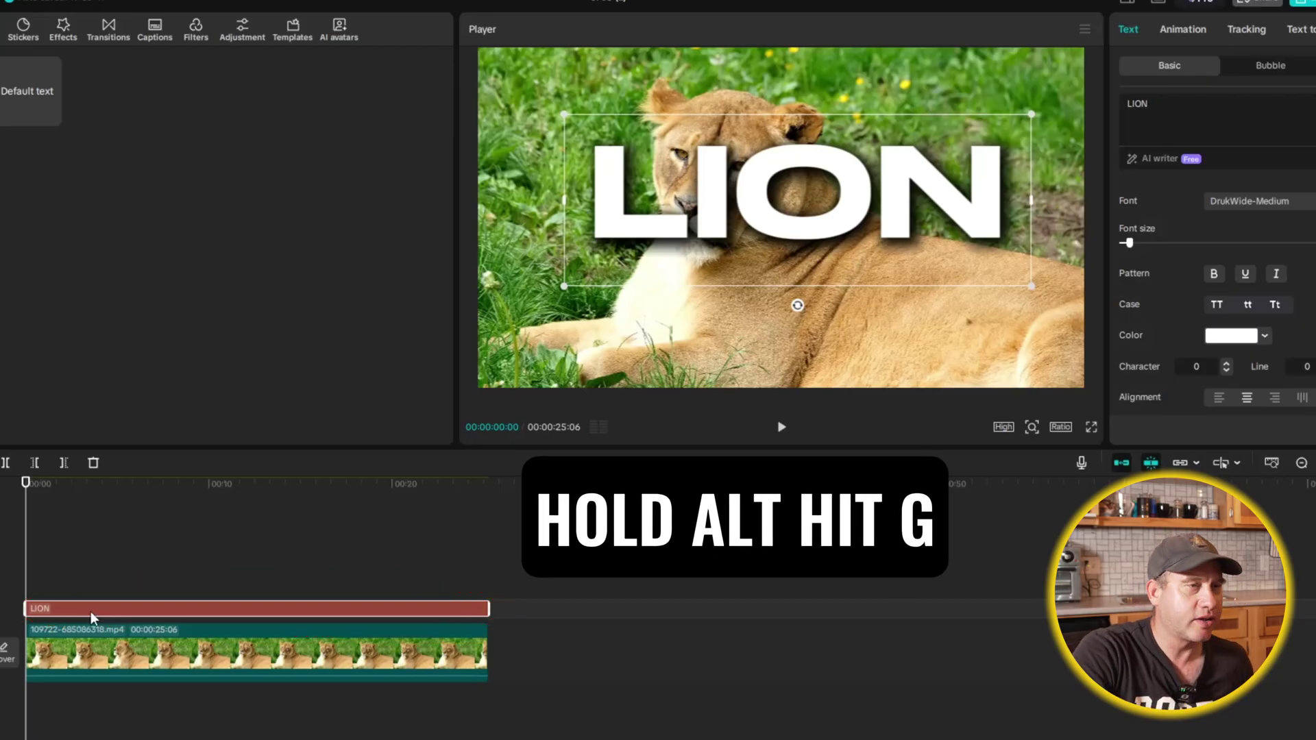
Convert the LION title into a compound clip
{"action": "key", "text": "alt+g"}
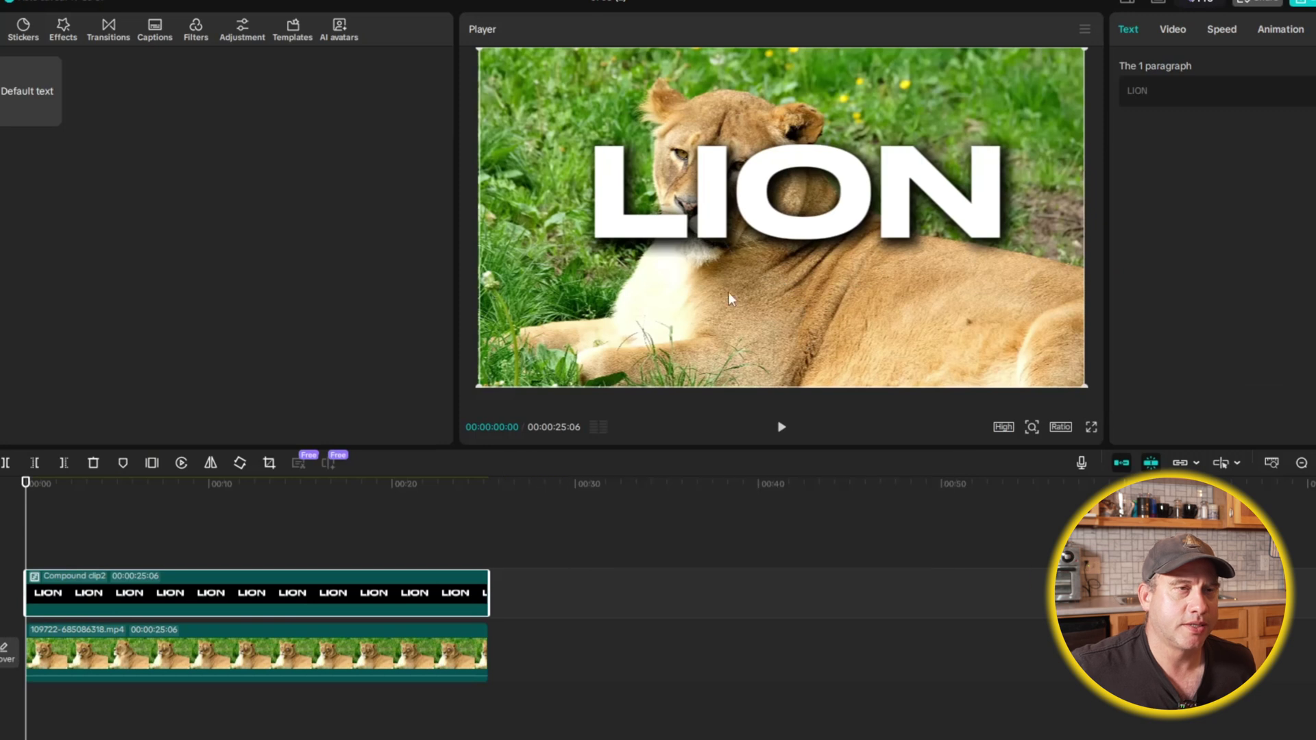
{"action": "left_click", "coordinate": [125, 657]}
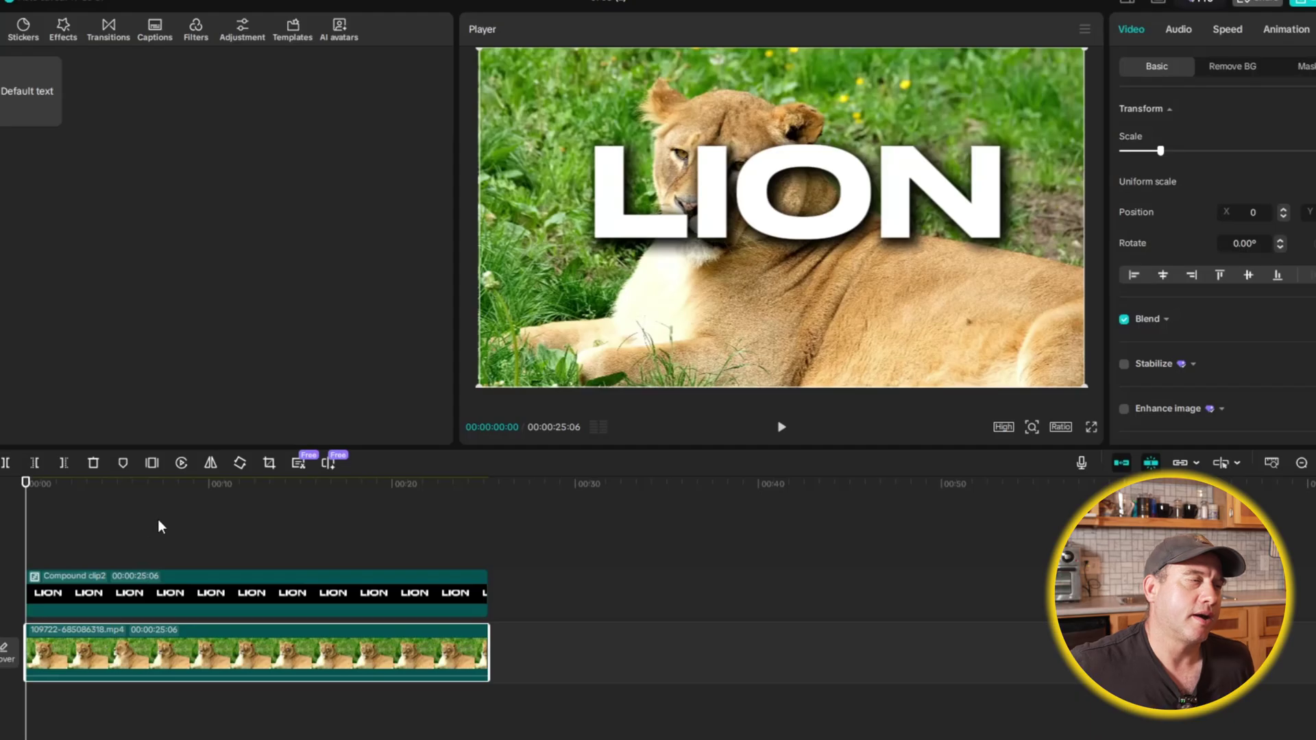
{"action": "left_click", "coordinate": [128, 613]}
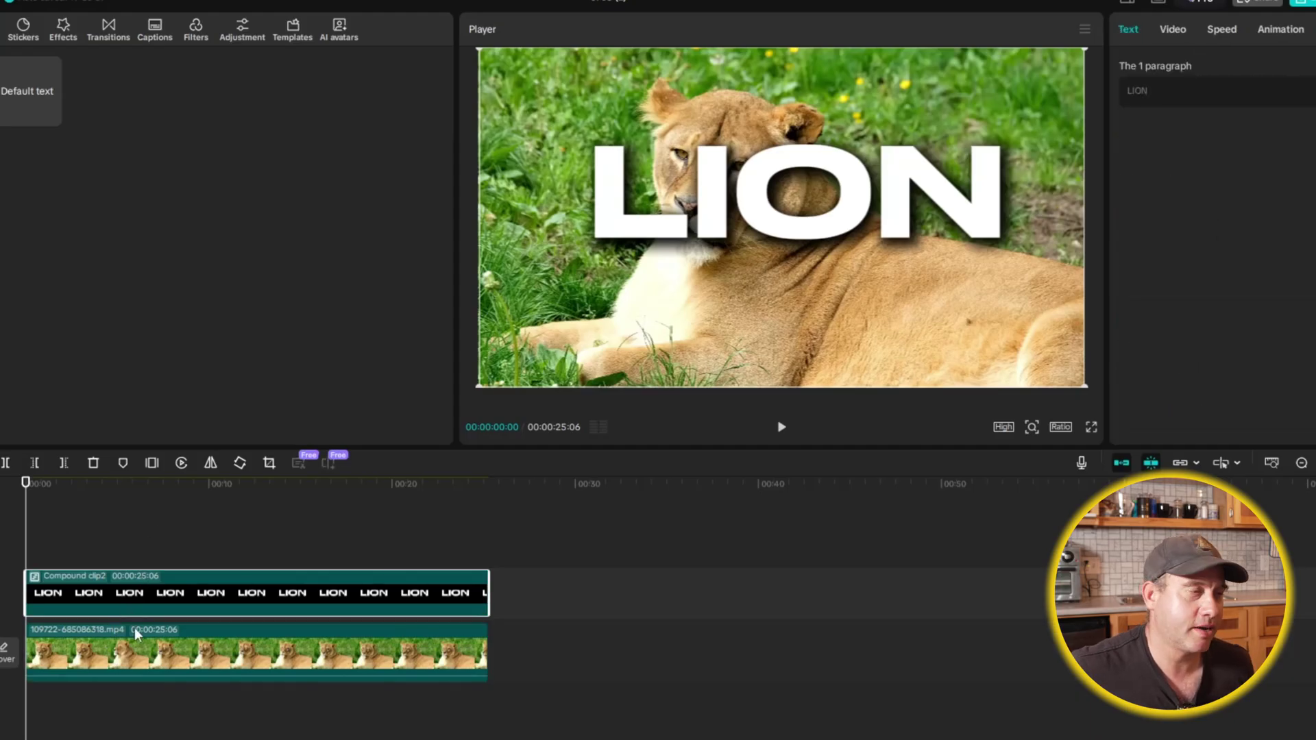
Duplicate the lion video onto a track above the LION compound clip and enable Auto removal of the copy's background
{"action": "left_click", "coordinate": [125, 656]}
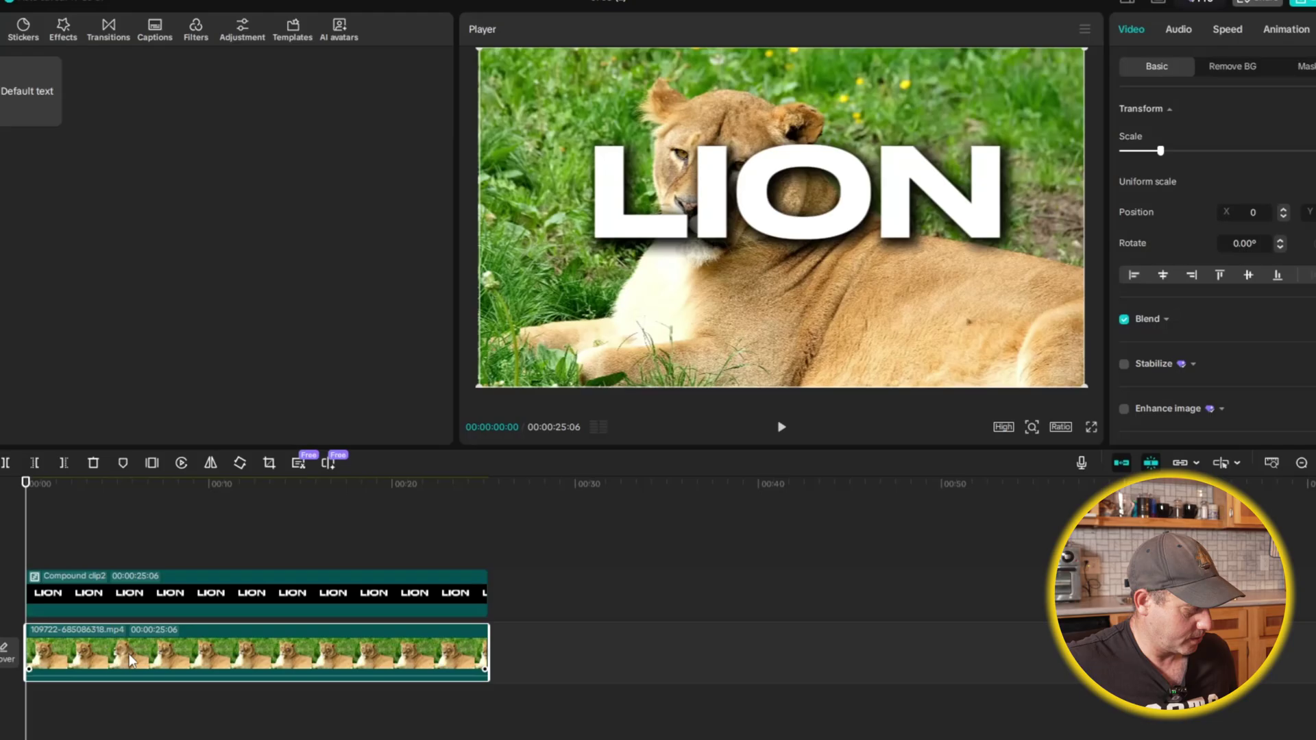
{"action": "left_click_drag", "start_coordinate": [129, 654], "coordinate": [224, 574]}
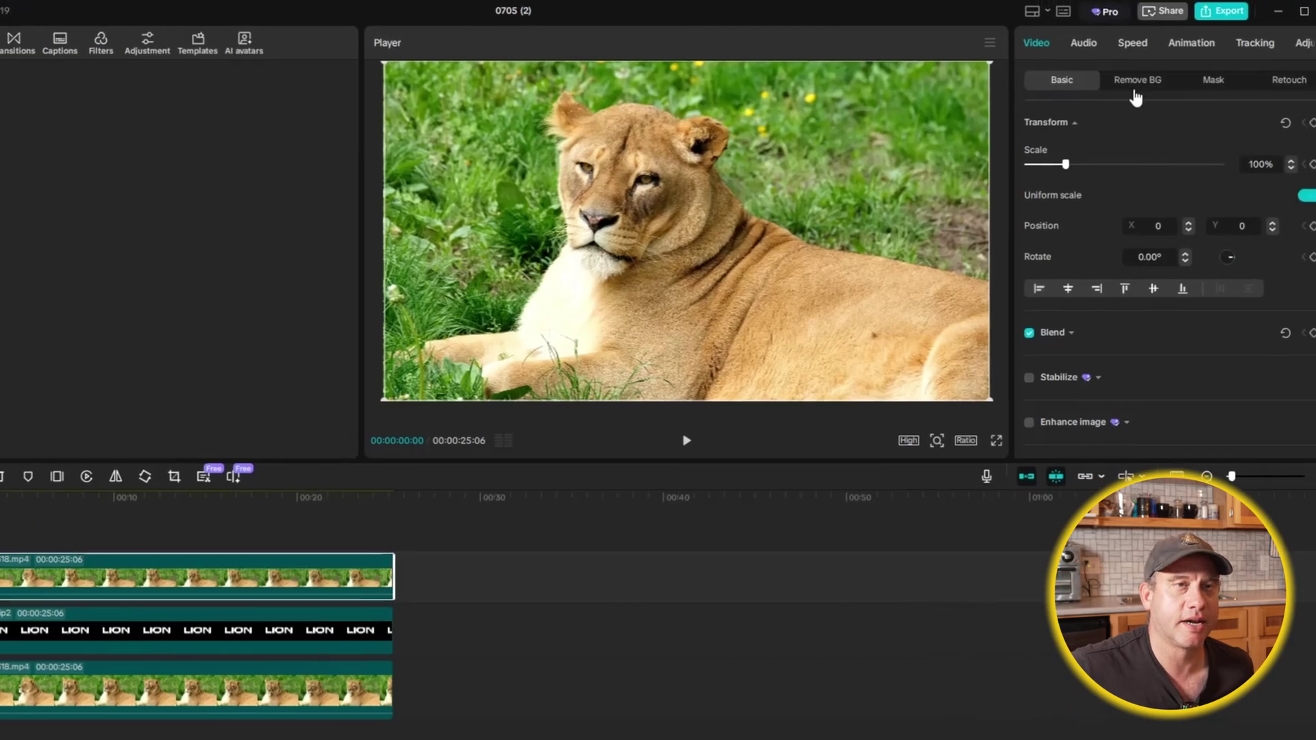
{"action": "left_click", "coordinate": [1231, 69]}
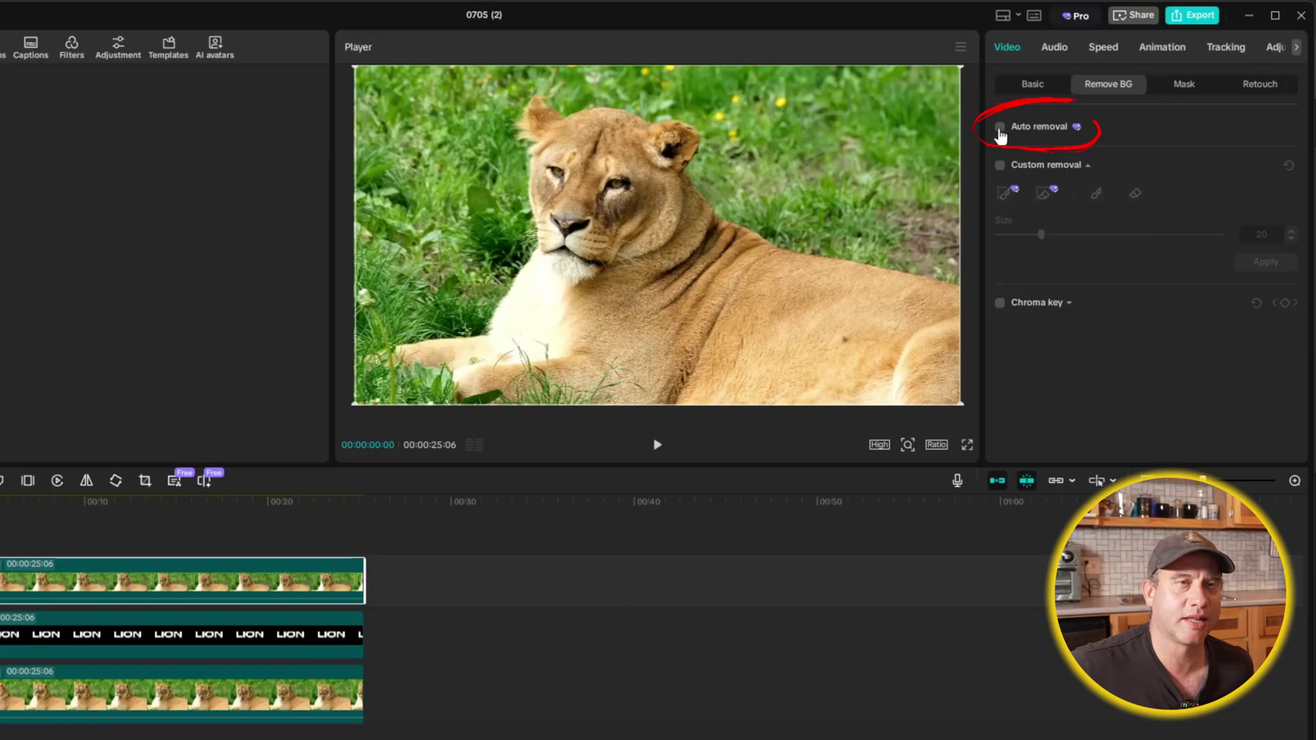
{"action": "left_click", "coordinate": [1000, 127]}
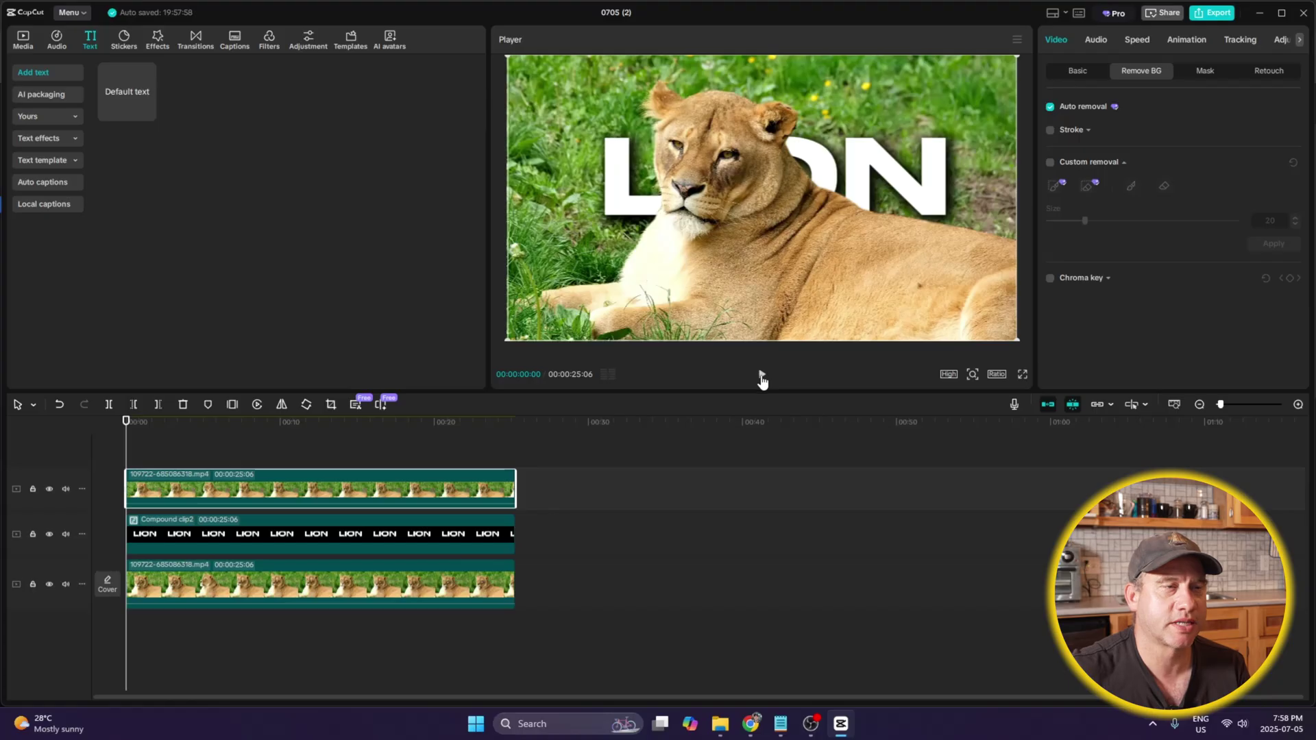
Play back the LION text-behind-lion composite in the preview and at full screen to check the cutout through the video
{"action": "left_click", "coordinate": [762, 376]}
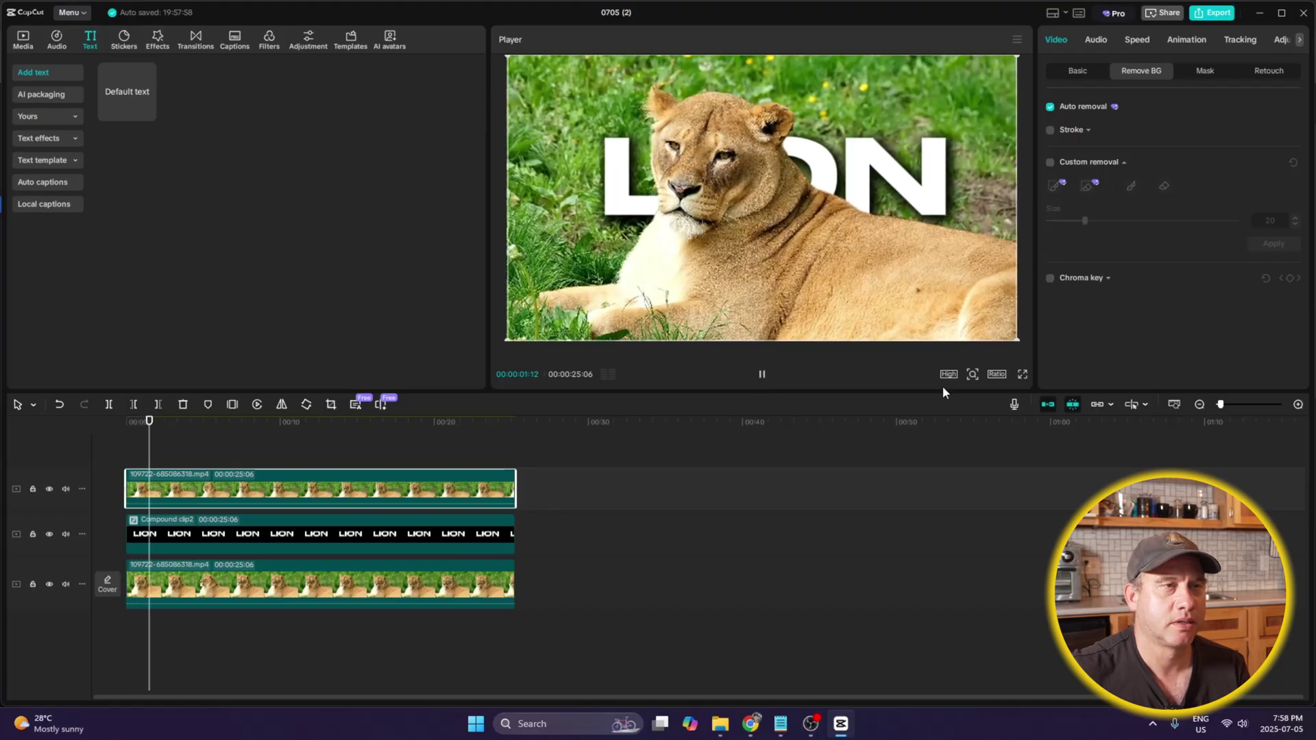
{"action": "left_click", "coordinate": [760, 377]}
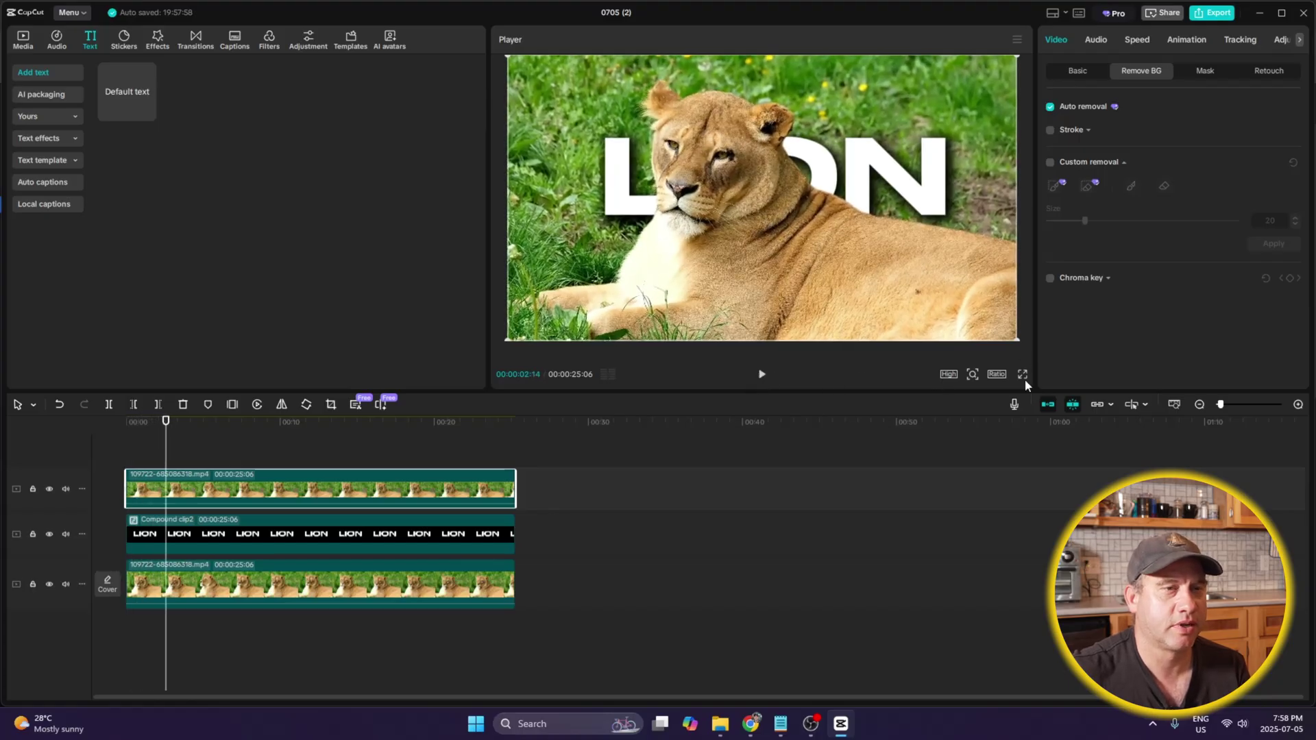
{"action": "left_click", "coordinate": [1022, 374]}
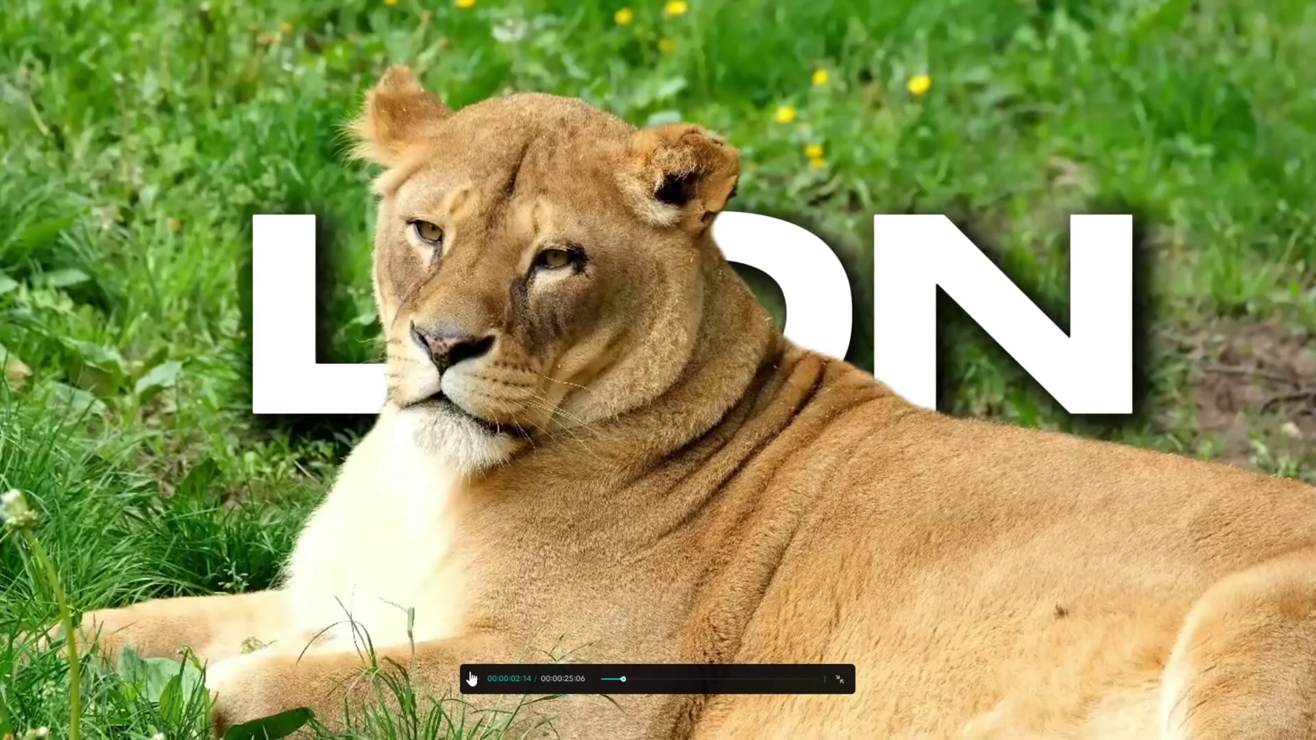
{"action": "key", "text": "space"}
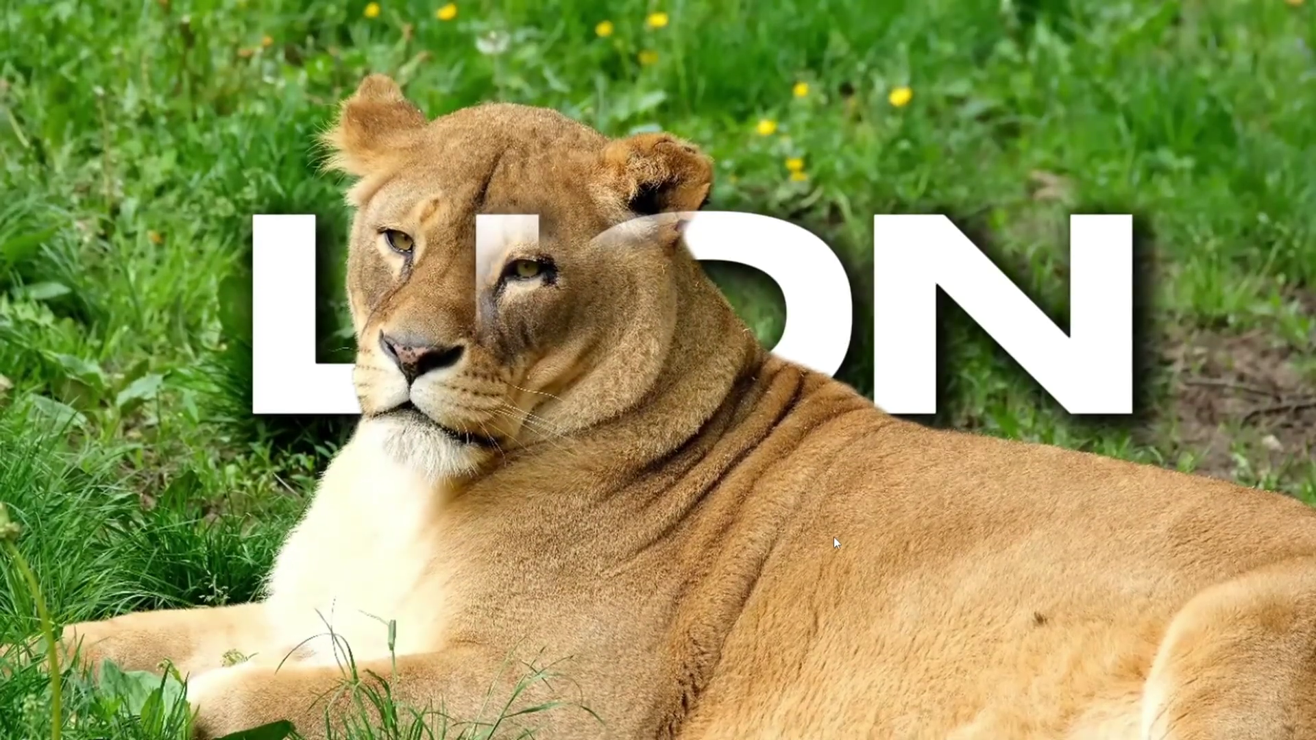
{"action": "key", "text": "Escape"}
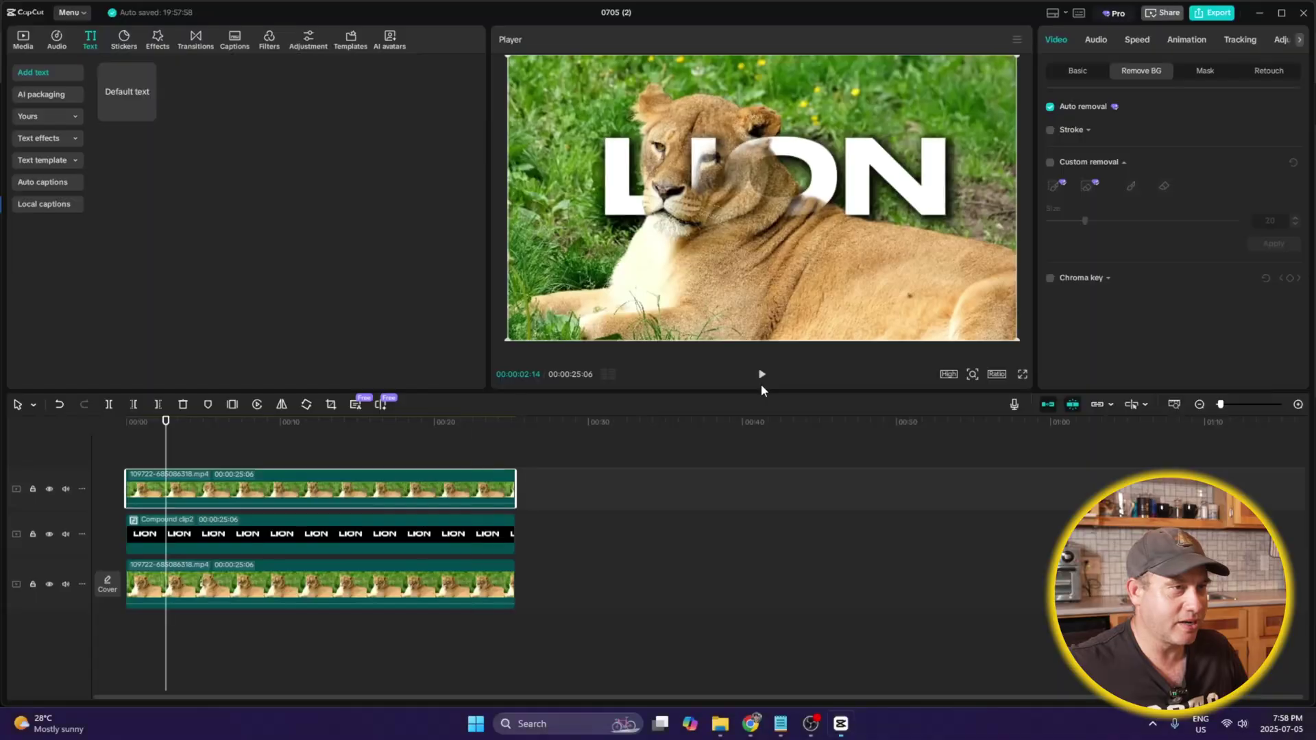
{"action": "left_click", "coordinate": [763, 377]}
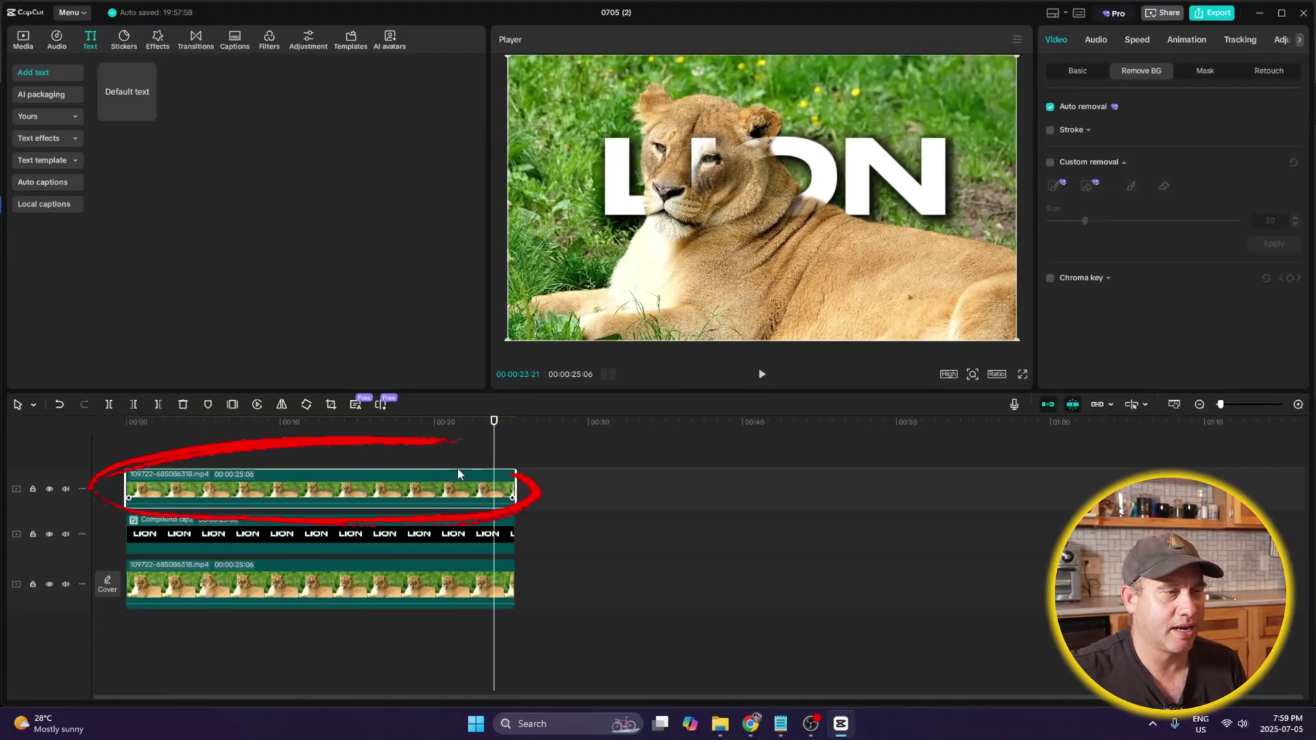
From the first frame, switch the top lion clip's background removal from Auto to Custom removal with the Smart brush
{"action": "left_click_drag", "start_coordinate": [494, 421], "coordinate": [127, 429]}
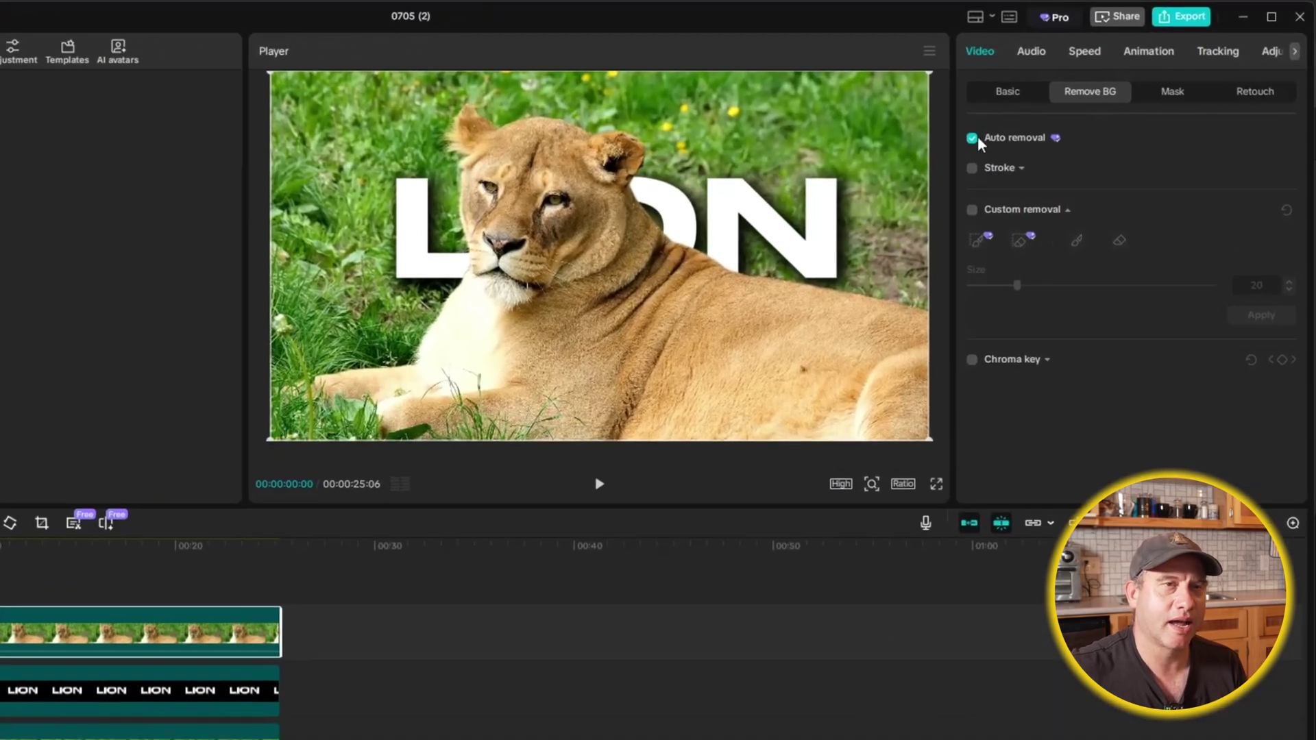
{"action": "left_click", "coordinate": [1027, 115]}
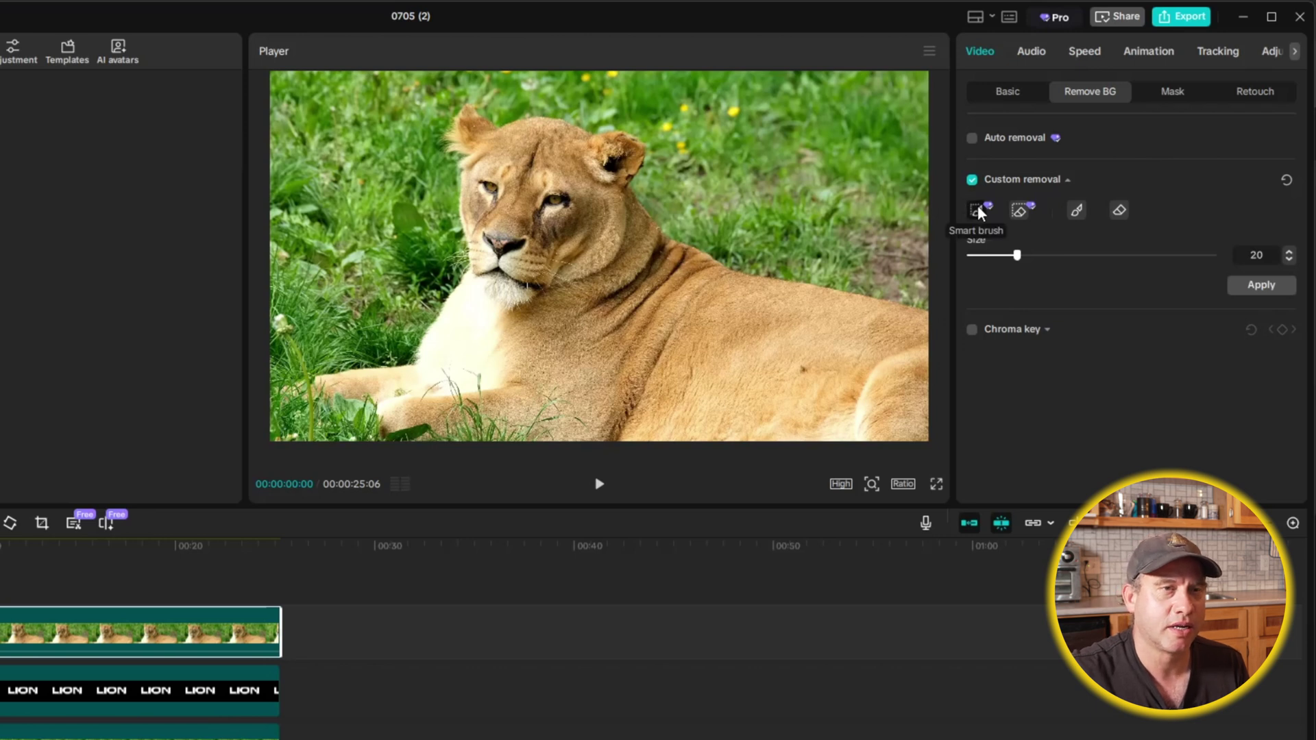
{"action": "left_click", "coordinate": [977, 211]}
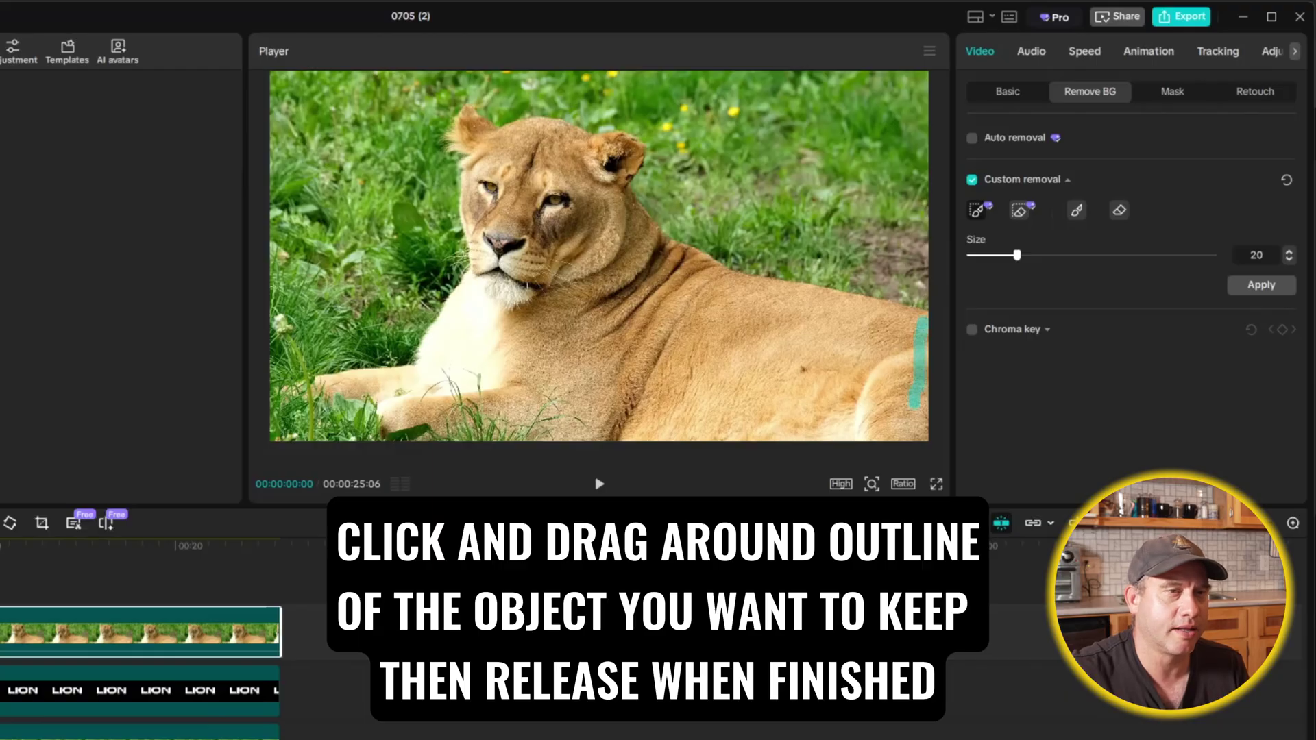
Trace the lion's body, legs, head and back with the size 20 Smart brush and apply the custom removal
{"action": "mouse_move", "coordinate": [906, 432]}
{"action": "left_mouse_down"}
{"action": "mouse_move", "coordinate": [579, 431]}
{"action": "mouse_move", "coordinate": [519, 393]}
{"action": "mouse_move", "coordinate": [444, 401]}
{"action": "left_mouse_up"}
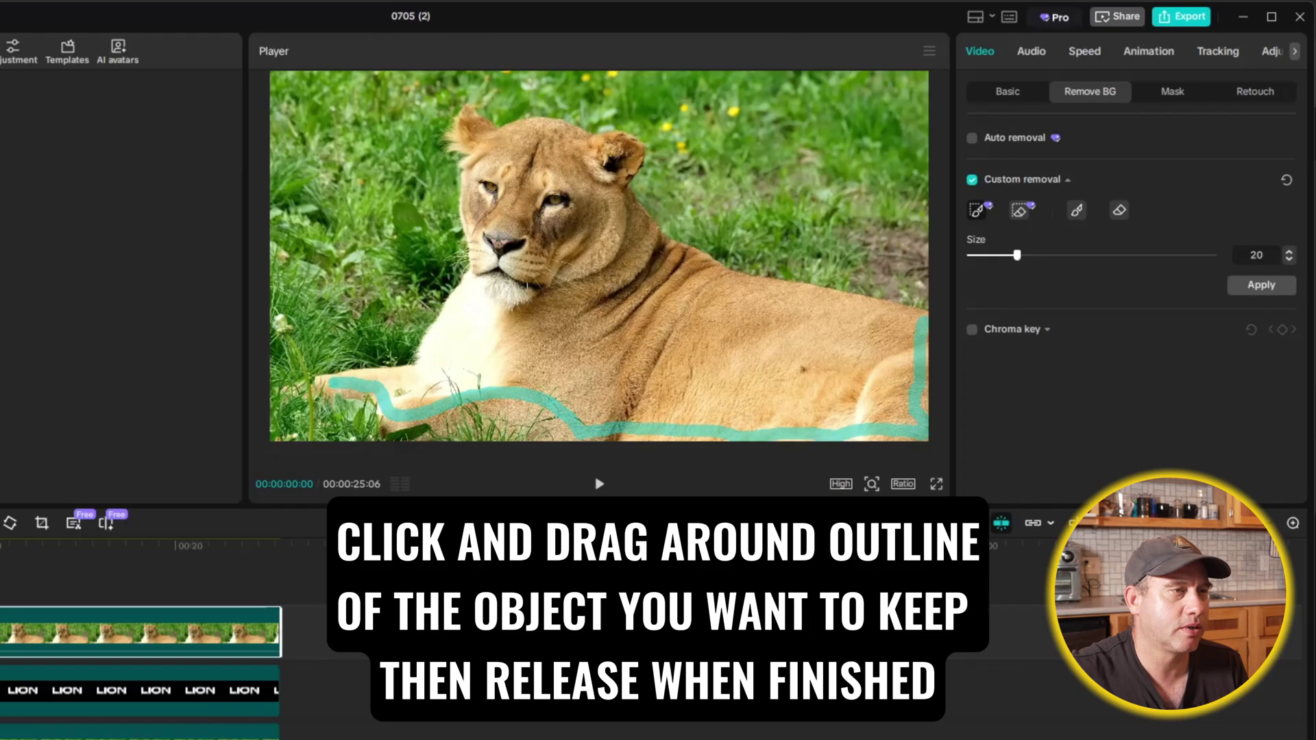
{"action": "mouse_move", "coordinate": [364, 383]}
{"action": "left_mouse_down"}
{"action": "mouse_move", "coordinate": [426, 372]}
{"action": "mouse_move", "coordinate": [451, 351]}
{"action": "mouse_move", "coordinate": [505, 242]}
{"action": "mouse_move", "coordinate": [477, 172]}
{"action": "left_mouse_up"}
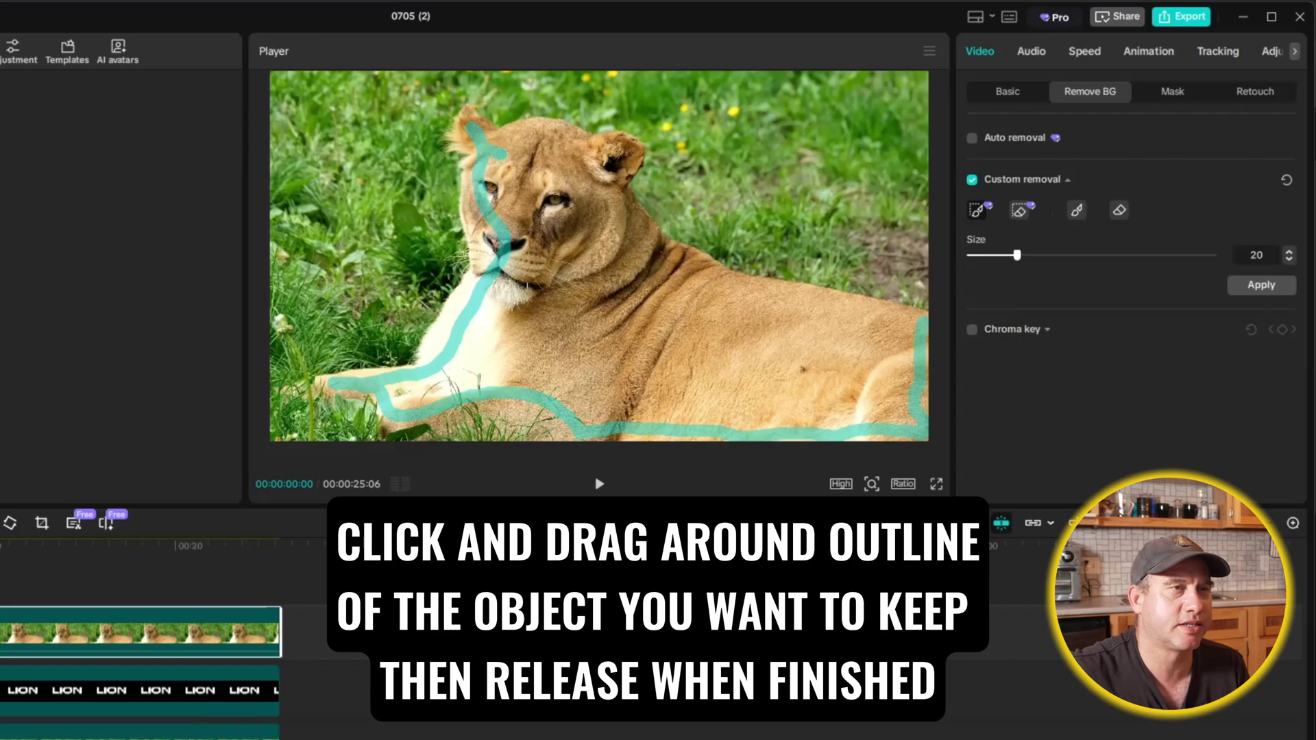
{"action": "mouse_move", "coordinate": [594, 159]}
{"action": "left_mouse_down"}
{"action": "mouse_move", "coordinate": [625, 154]}
{"action": "mouse_move", "coordinate": [622, 213]}
{"action": "mouse_move", "coordinate": [684, 278]}
{"action": "mouse_move", "coordinate": [771, 315]}
{"action": "mouse_move", "coordinate": [846, 331]}
{"action": "mouse_move", "coordinate": [879, 320]}
{"action": "left_mouse_up"}
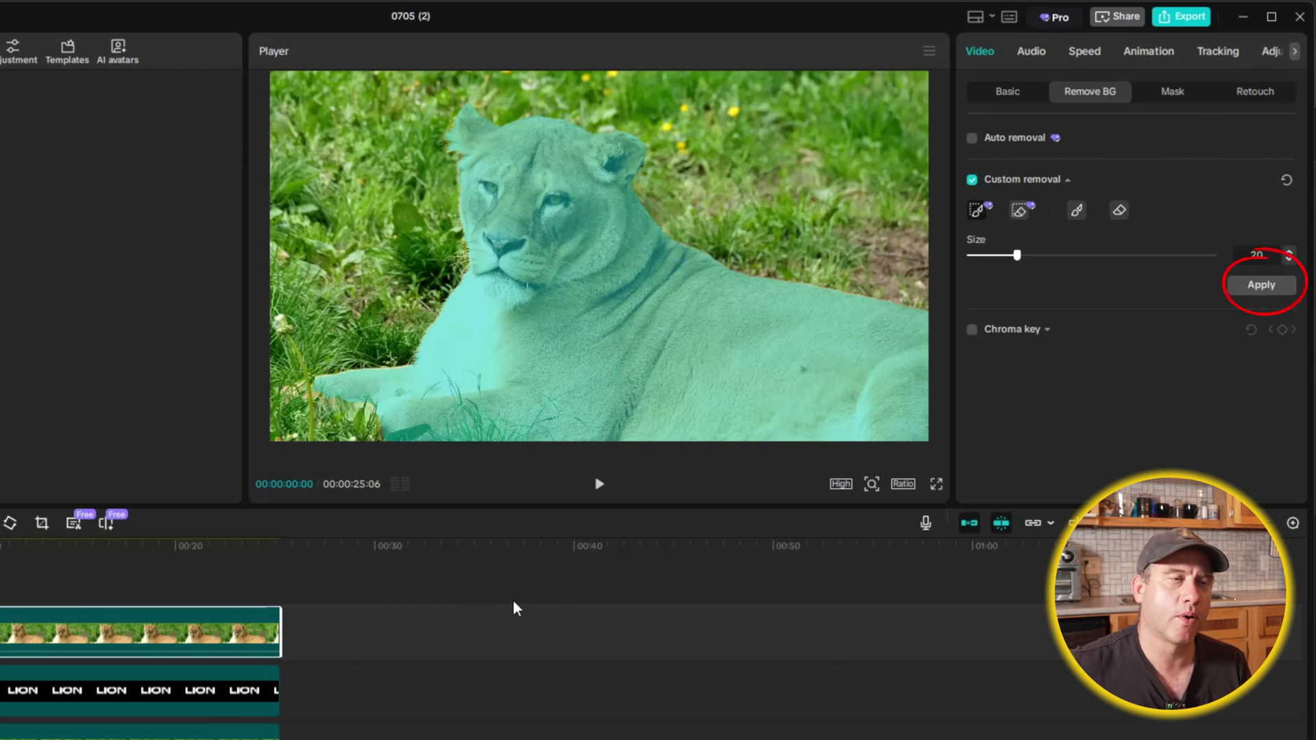
{"action": "left_click", "coordinate": [1253, 286]}
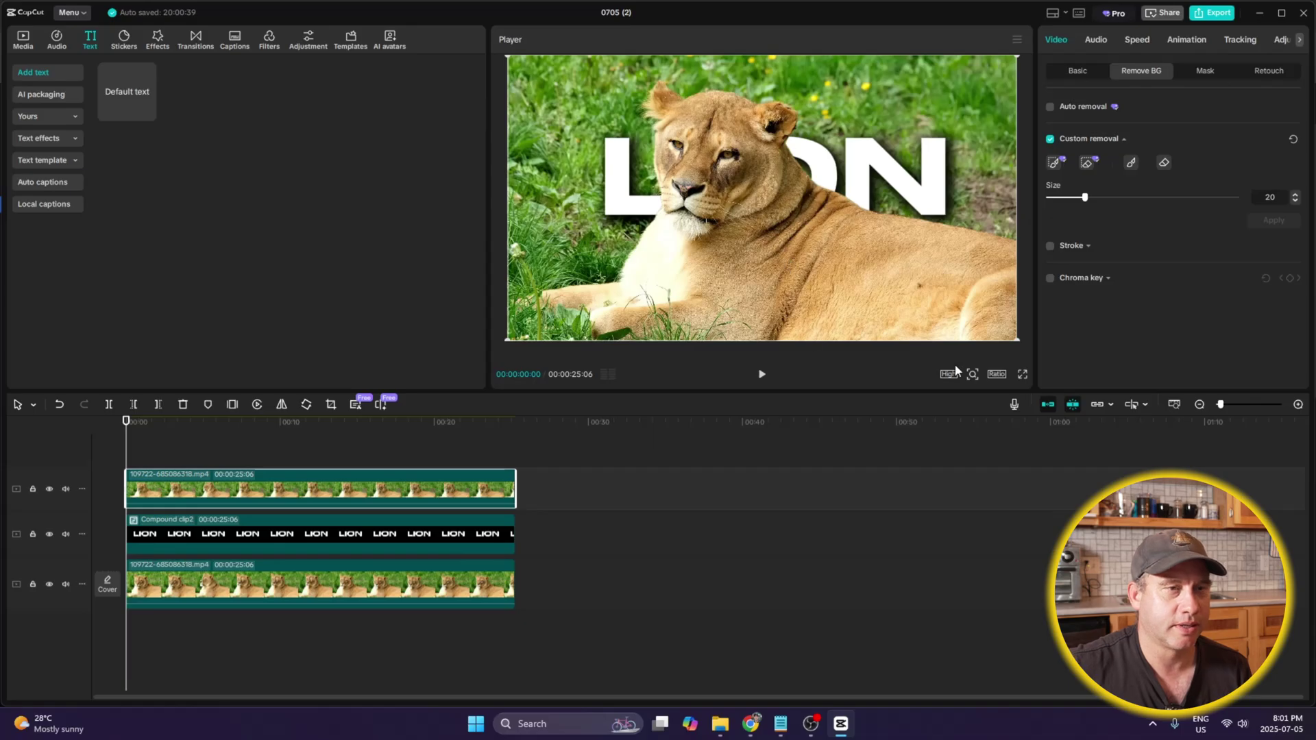
Review the custom-removal lion composite at full screen
{"action": "left_click", "coordinate": [1022, 374]}
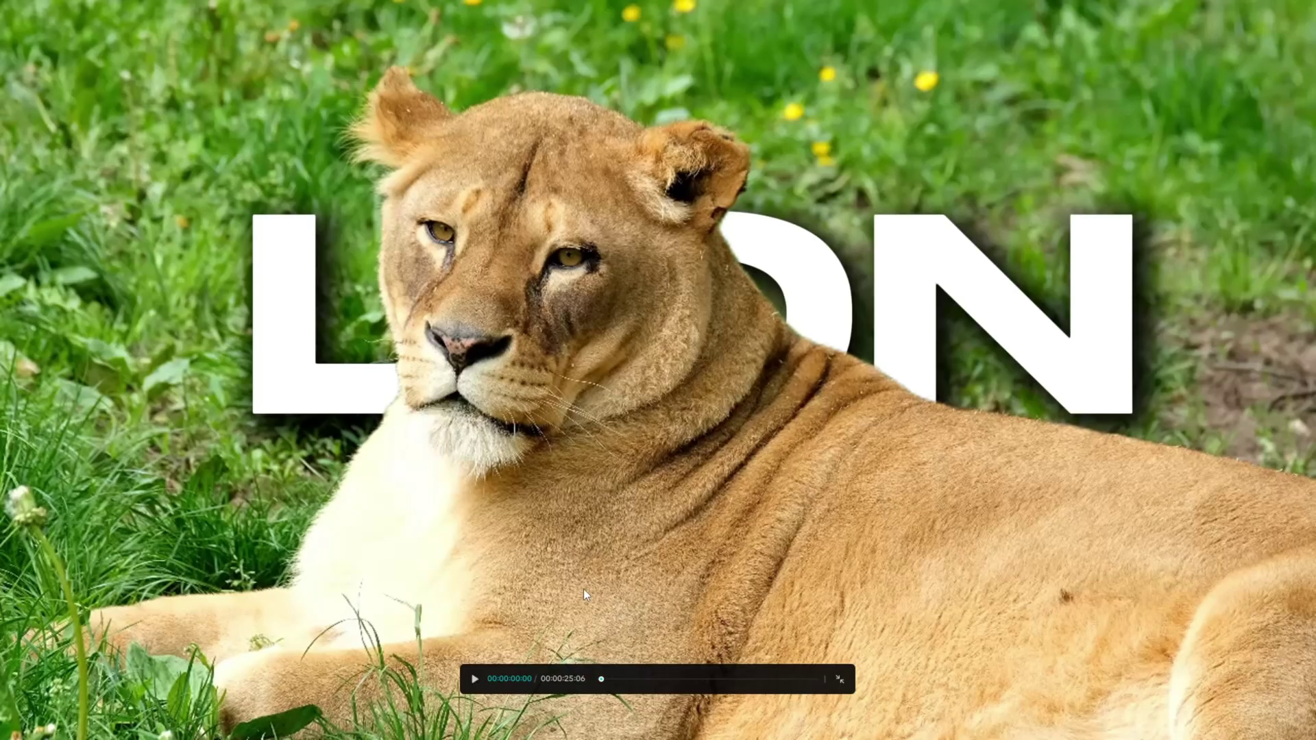